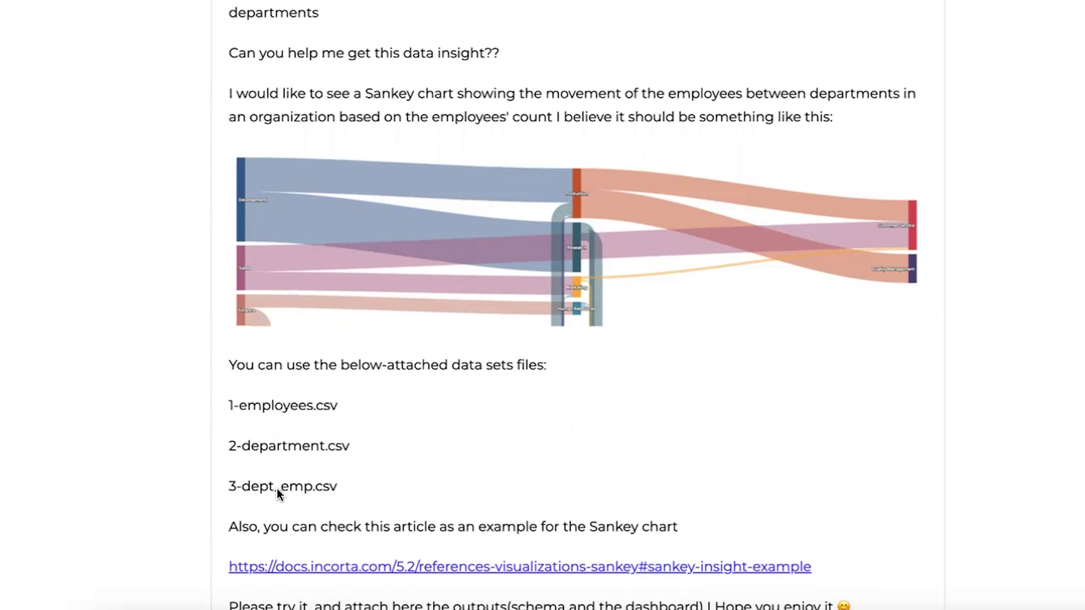
Step: Open the attached data set files to inspect the employee and department CSVs
left_click(758, 609)
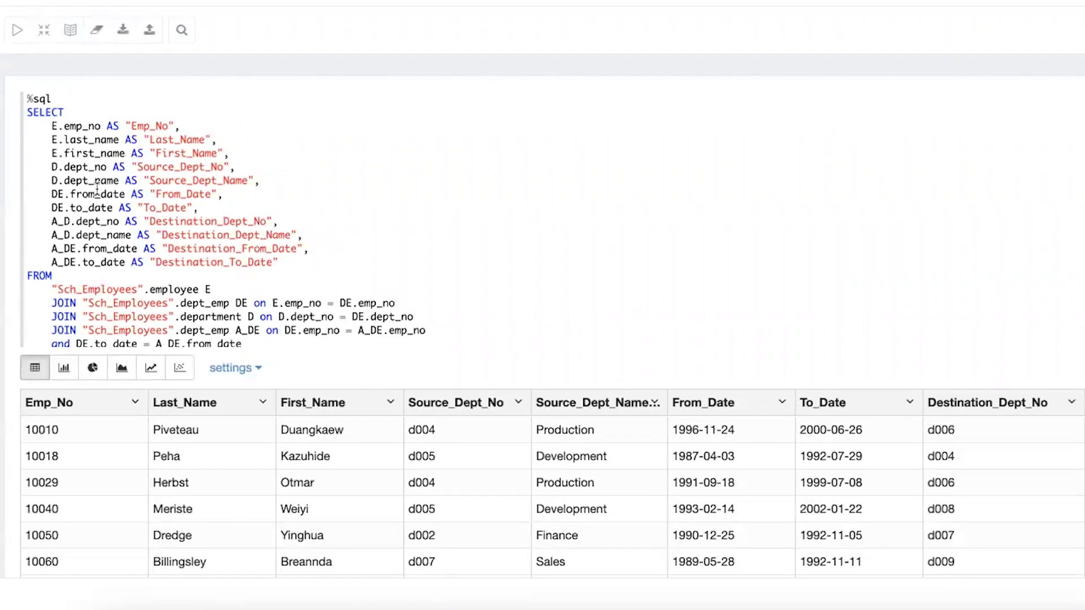
Step: Walk through the SQL query, highlighting the department and dept_emp tables in its joins
scroll(96, 209, "down", 3)
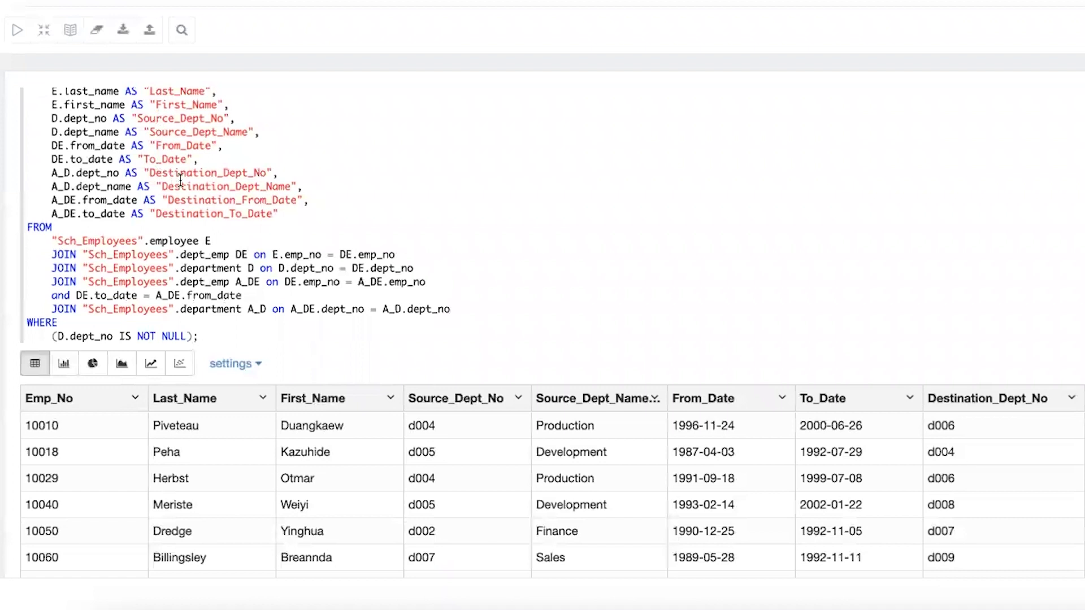
scroll(181, 180, "down", 2)
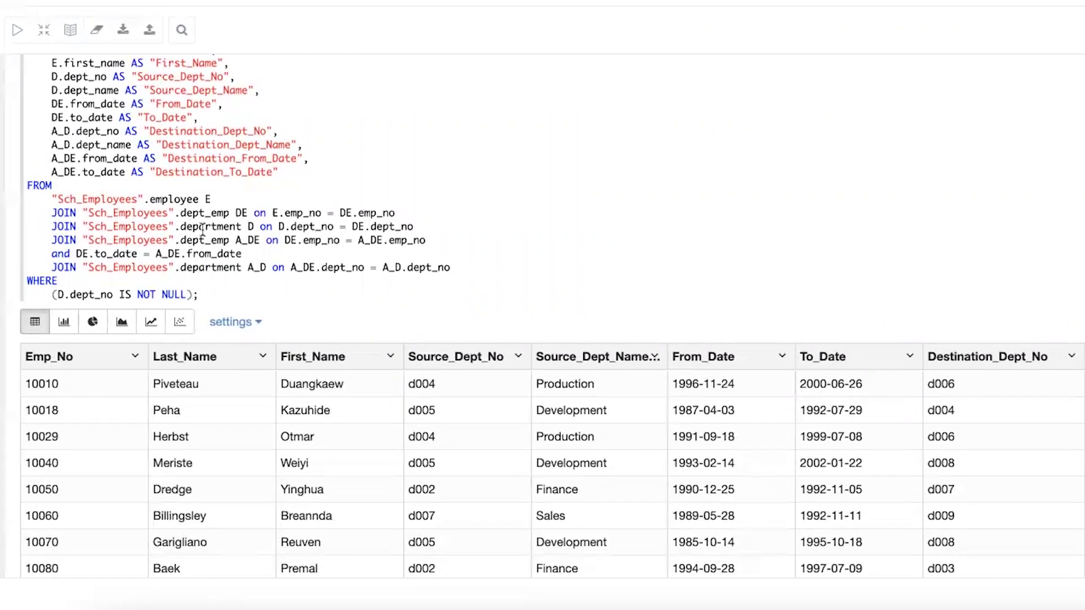
double_click(203, 230)
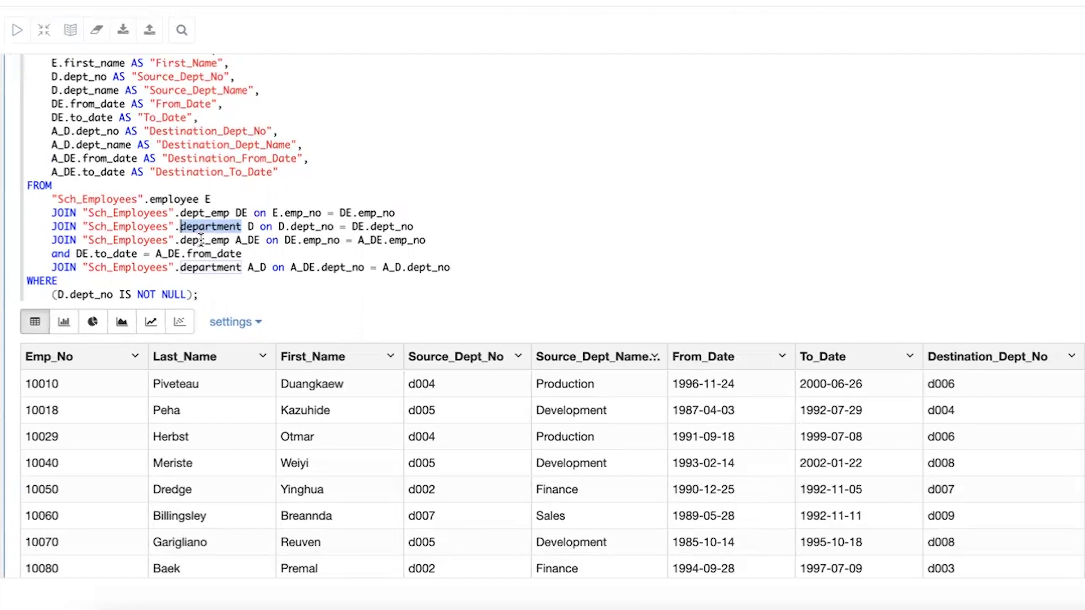
double_click(202, 240)
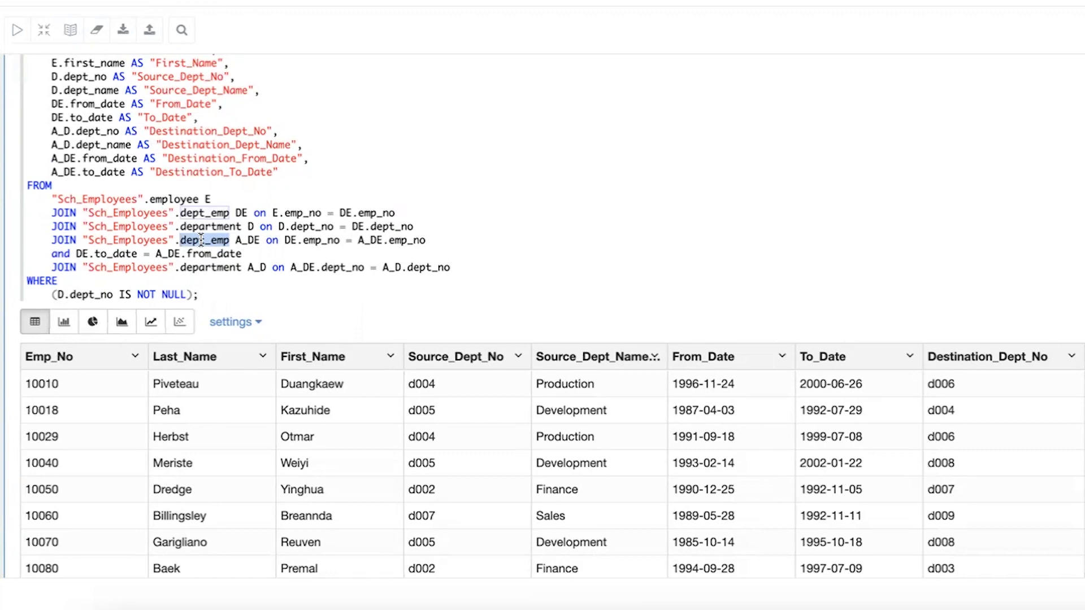
scroll(202, 239, "down", 2)
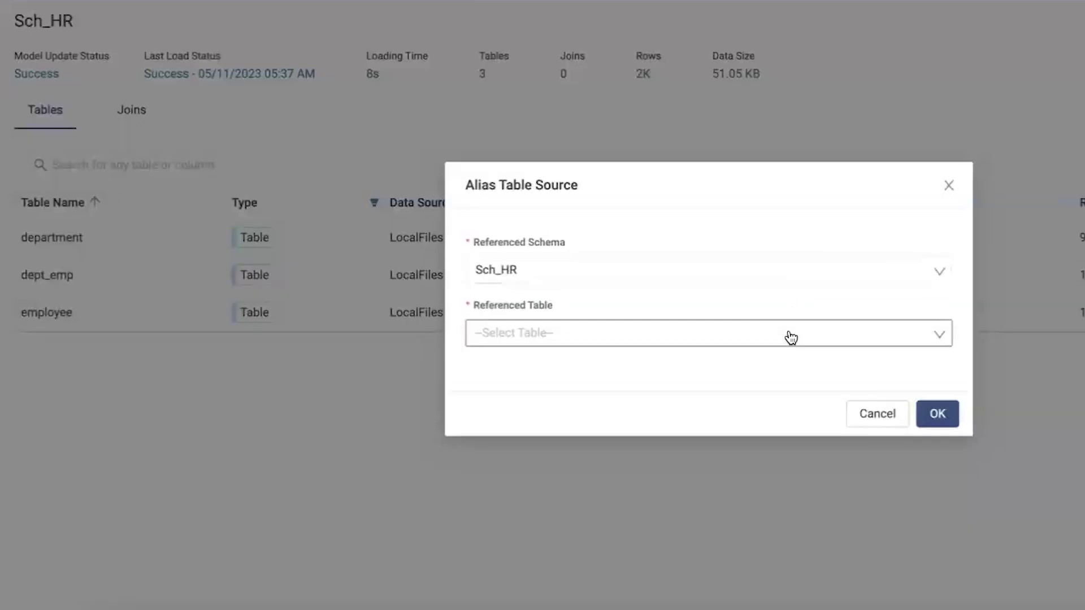
Step: Create an alias table A_dept_emp referencing dept_emp
left_click(790, 338)
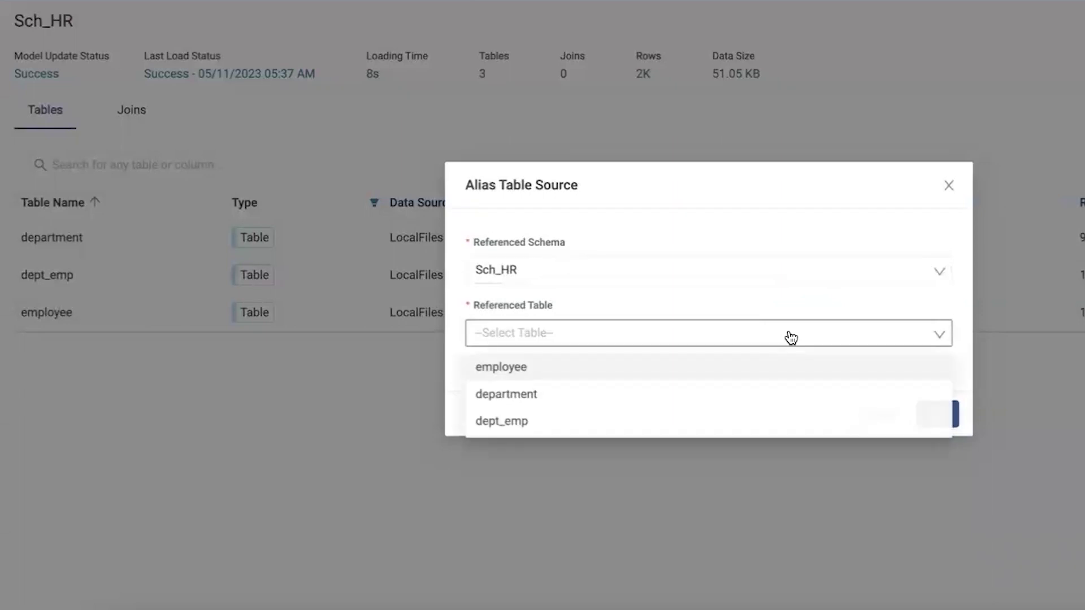
left_click(621, 423)
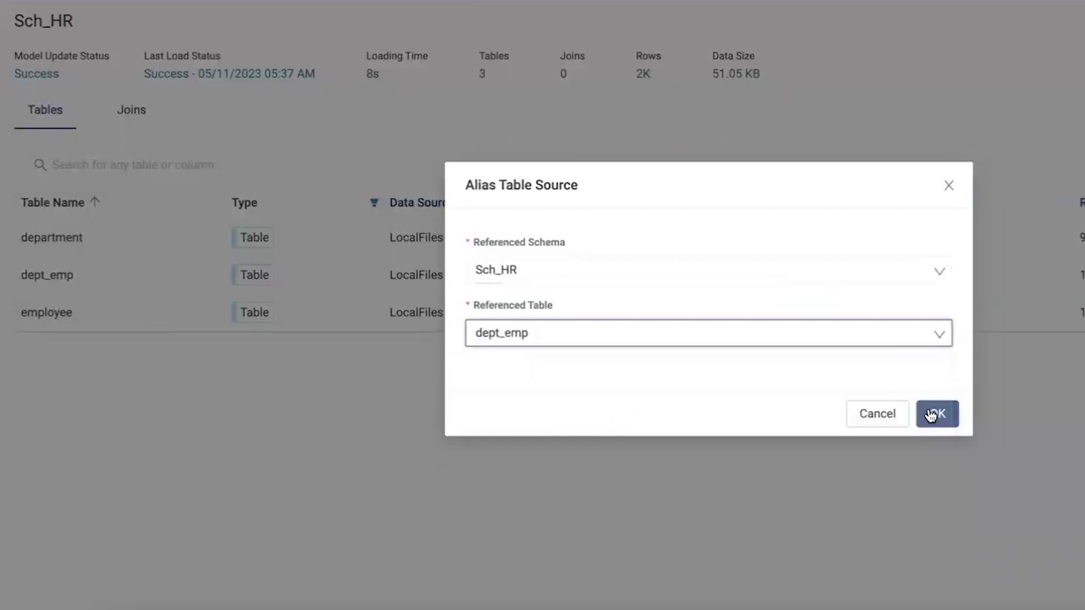
left_click(935, 414)
left_click(159, 29)
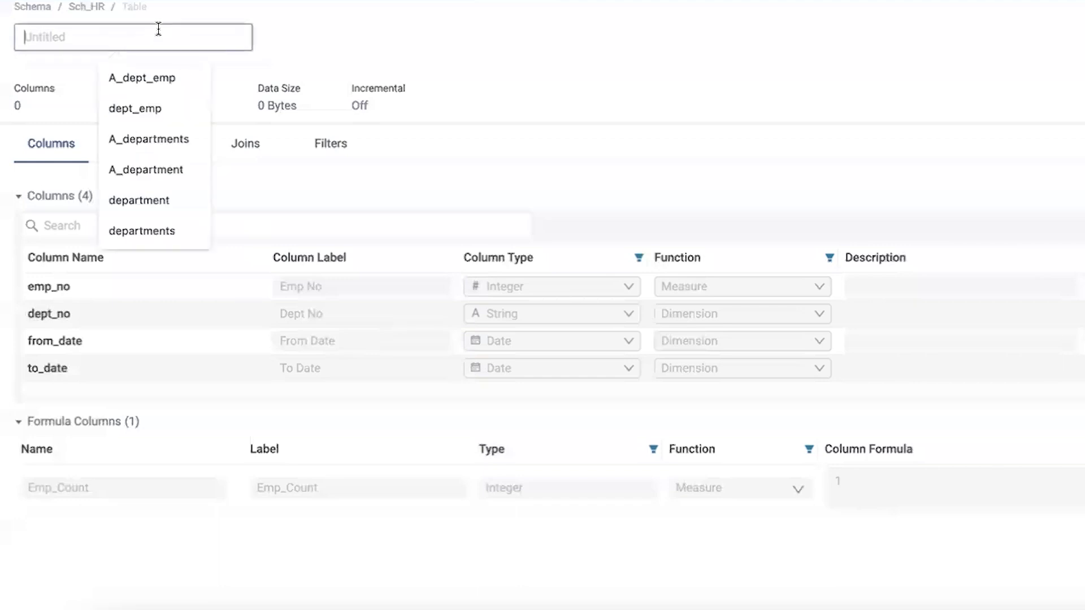
left_click(146, 74)
left_click(146, 76)
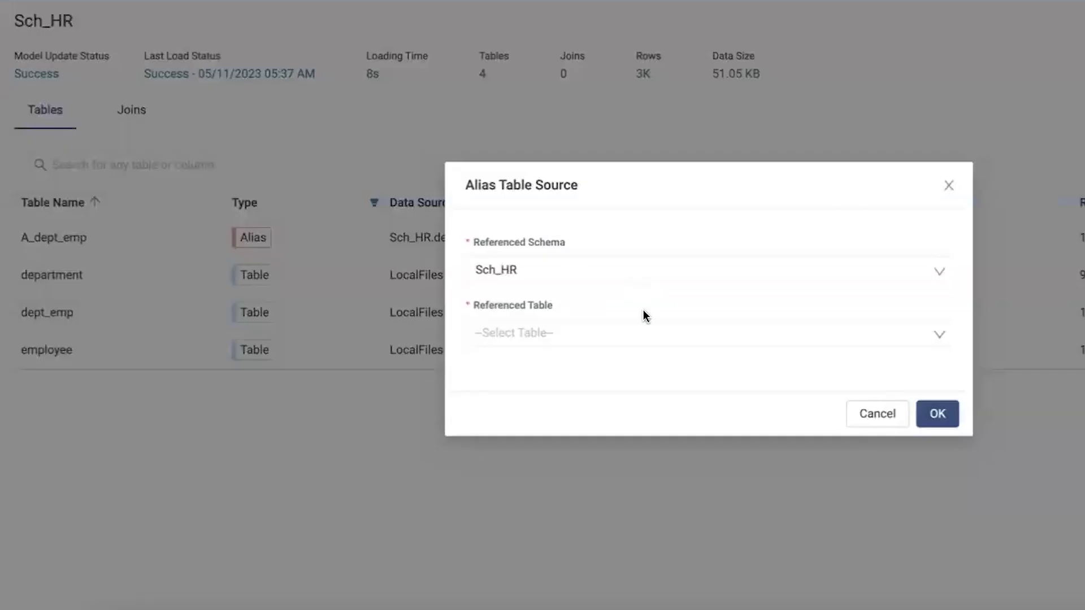
Step: Create an alias table A_department referencing department and save it to the schema
left_click(650, 334)
left_click(599, 399)
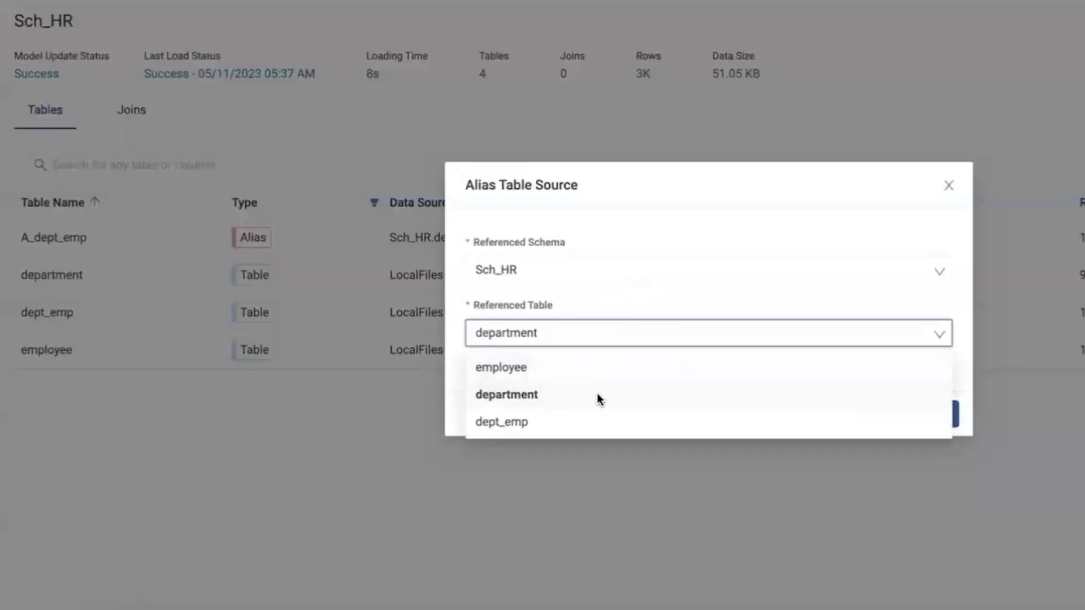
left_click(936, 414)
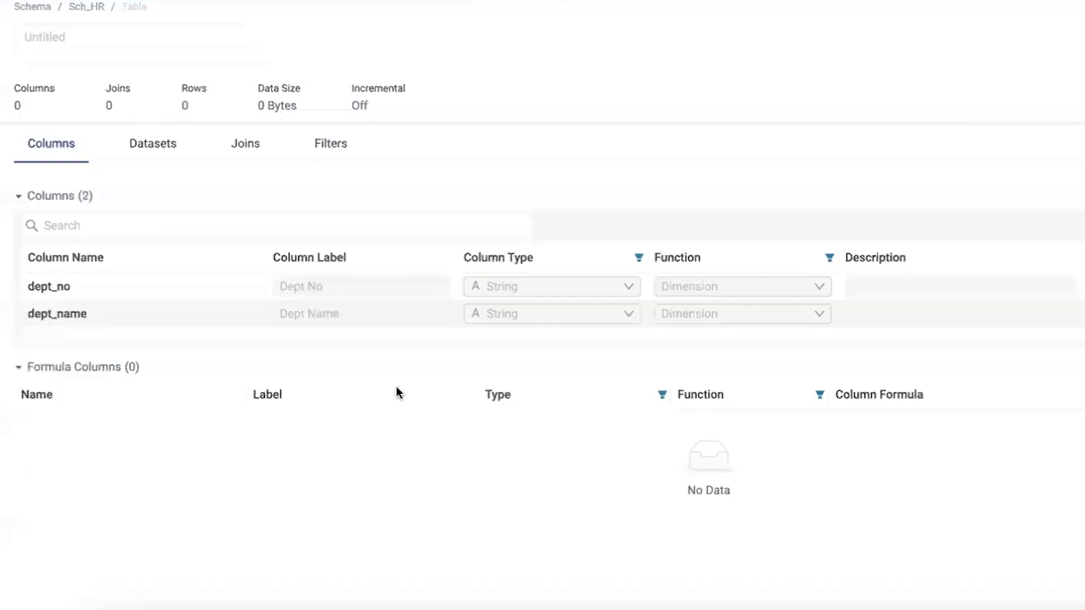
left_click(130, 40)
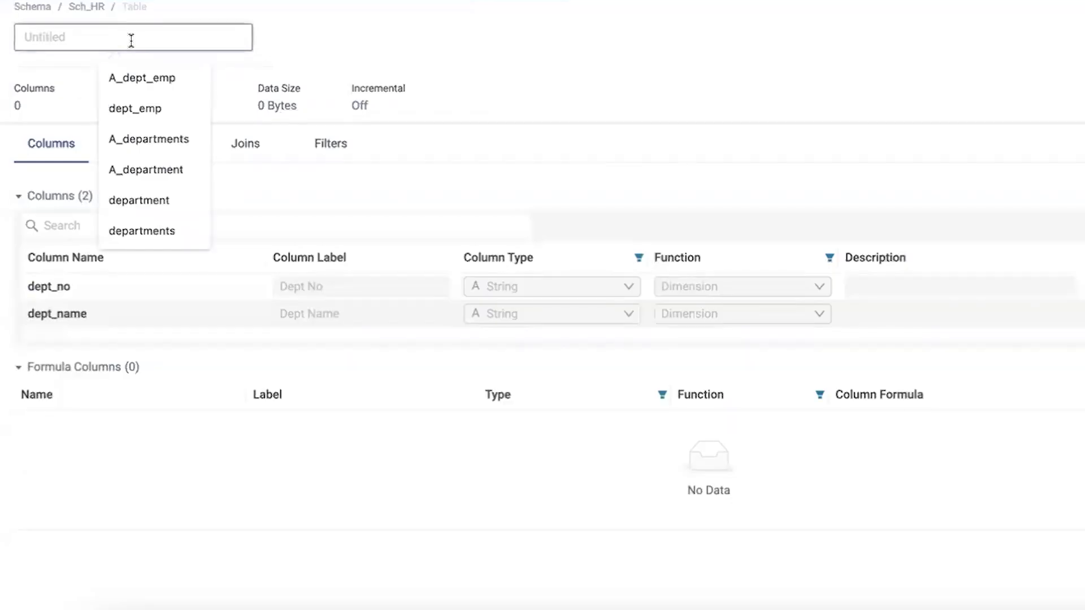
left_click(132, 169)
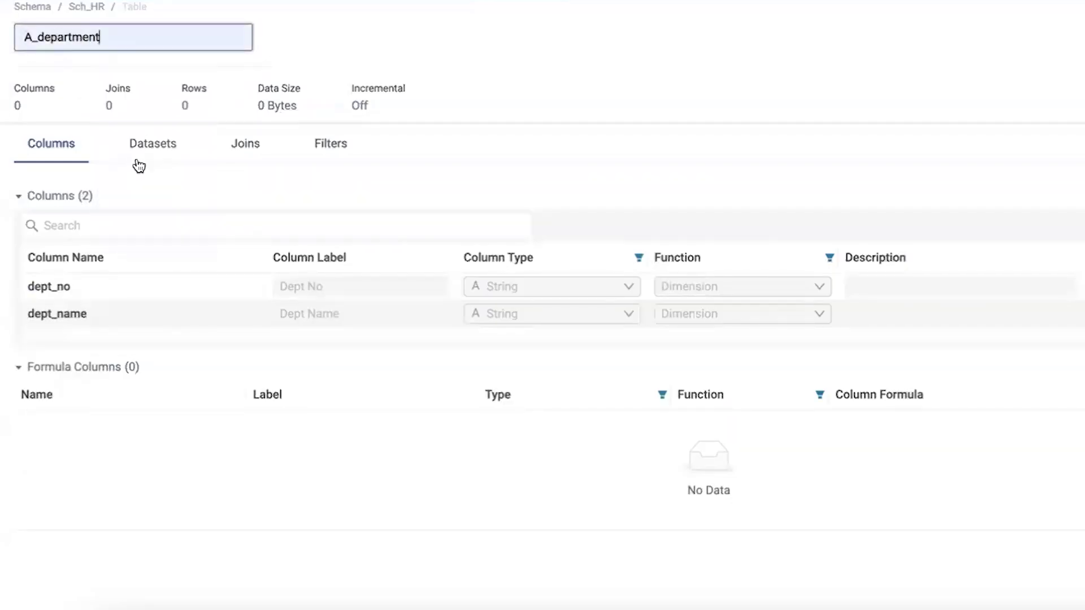
key("Return")
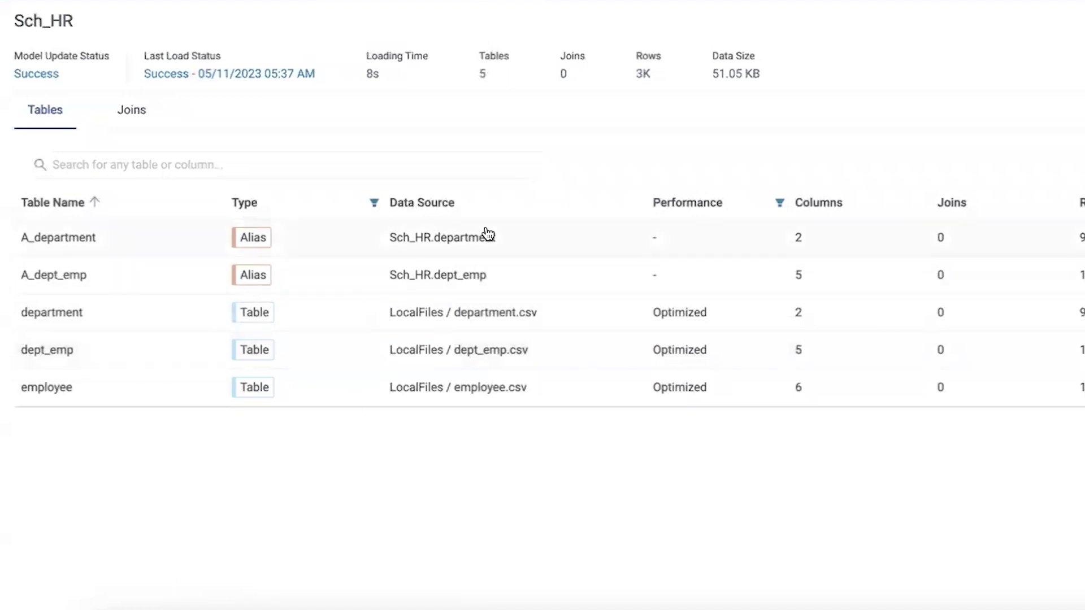
Step: Join dept_emp.emp_no to the employee parent table
left_click(138, 117)
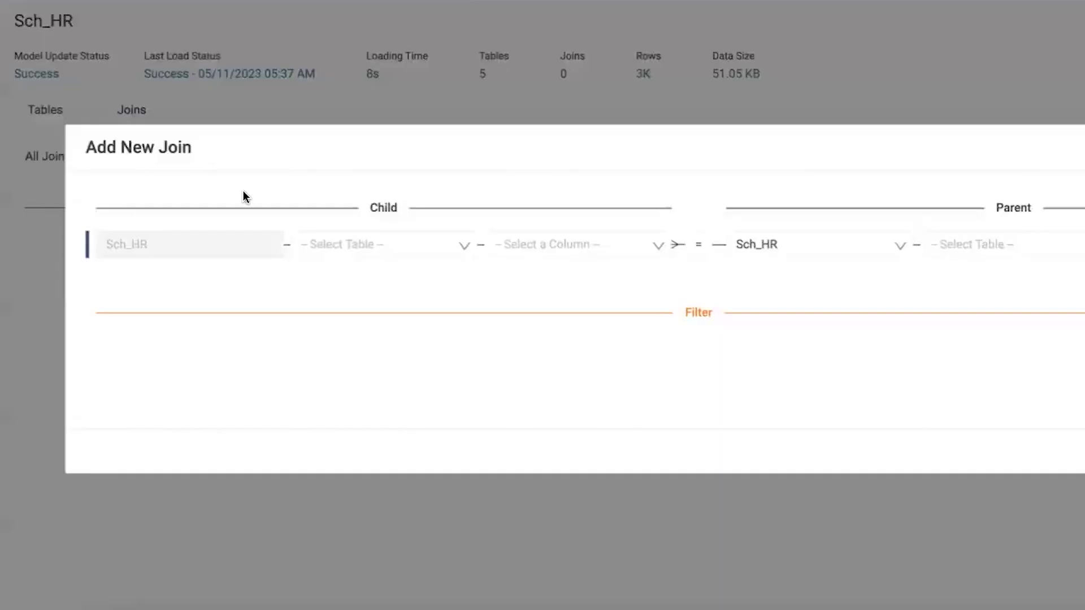
left_click(344, 247)
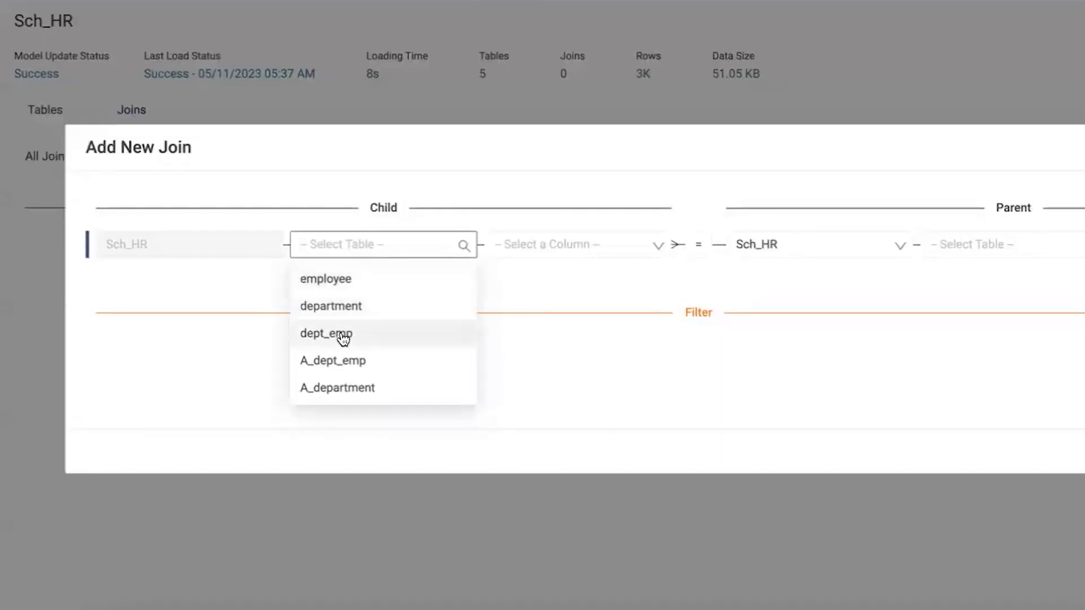
left_click(343, 335)
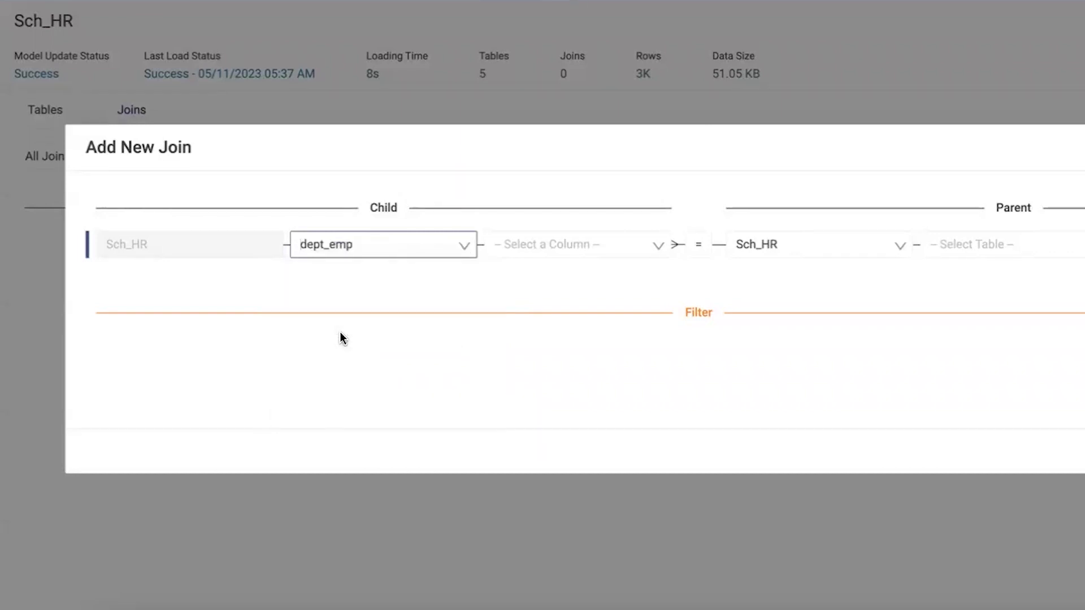
left_click(545, 246)
left_click(546, 277)
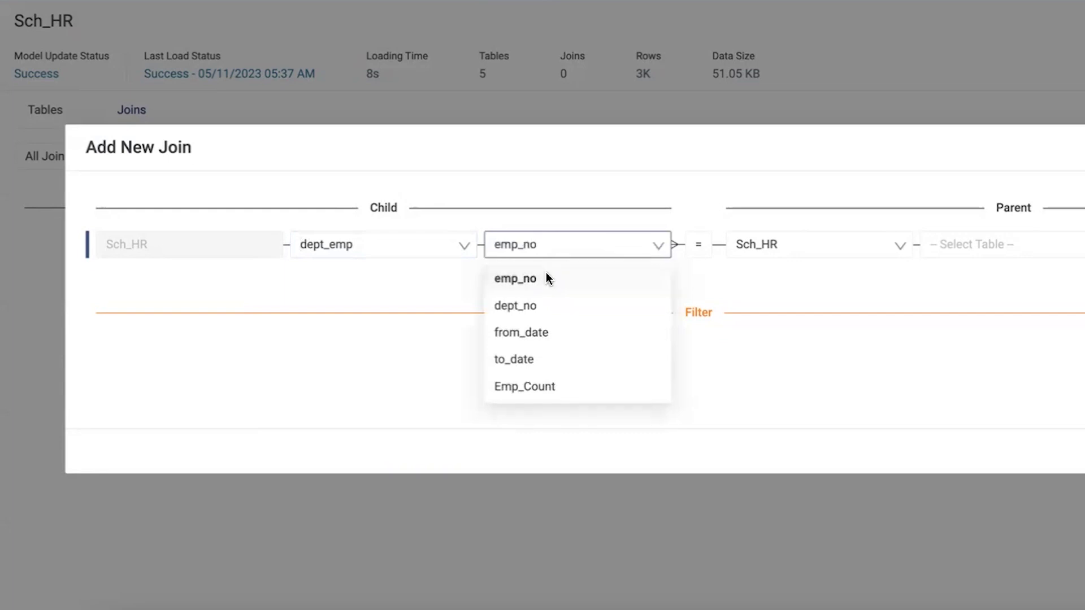
left_click(994, 243)
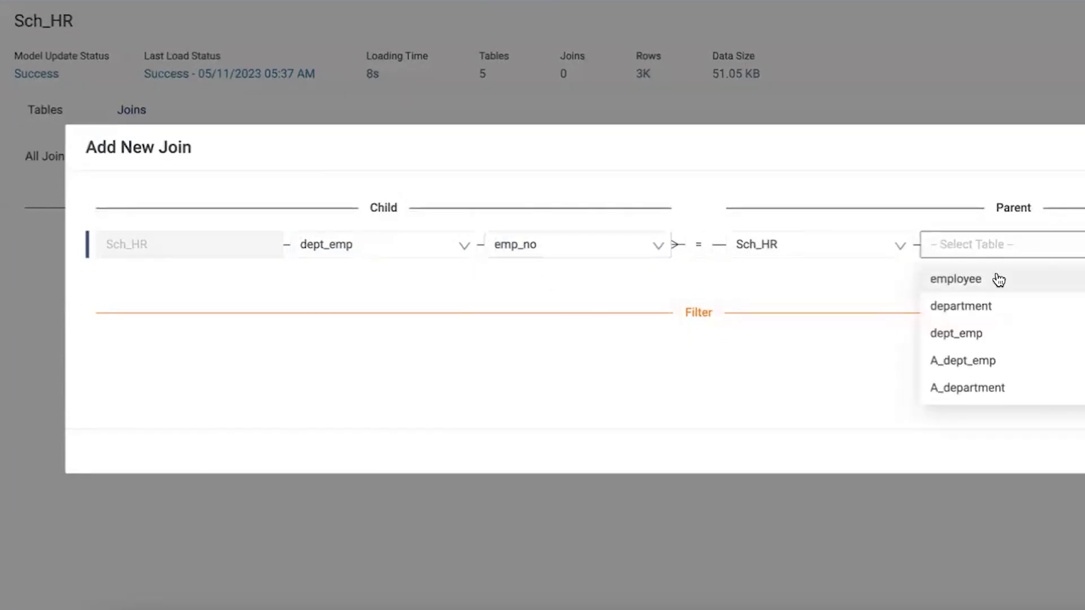
left_click(999, 280)
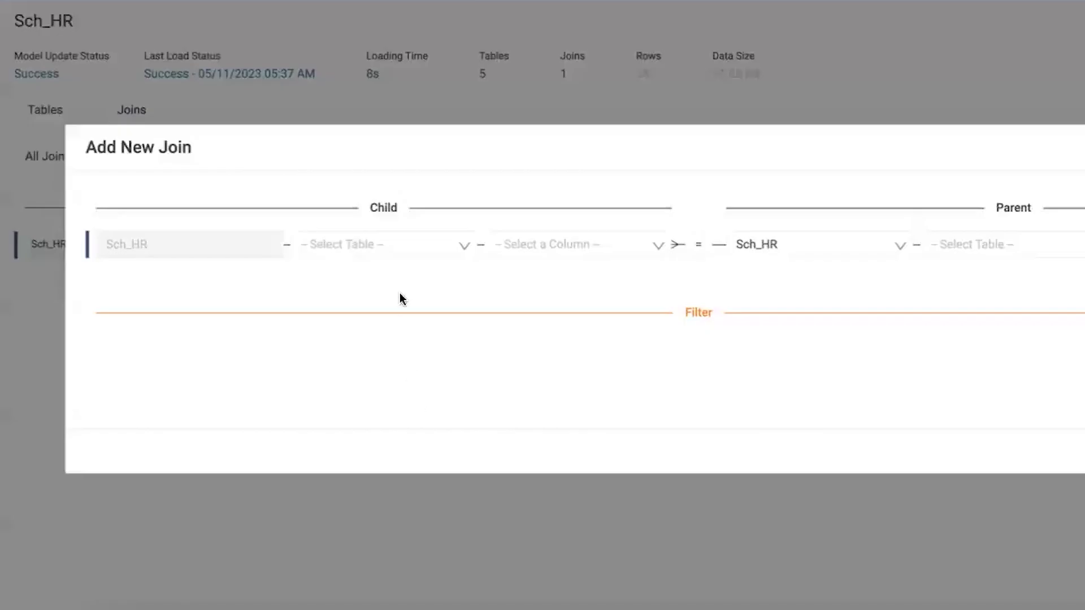
Step: Join dept_emp.dept_no to the department parent table
left_click(425, 233)
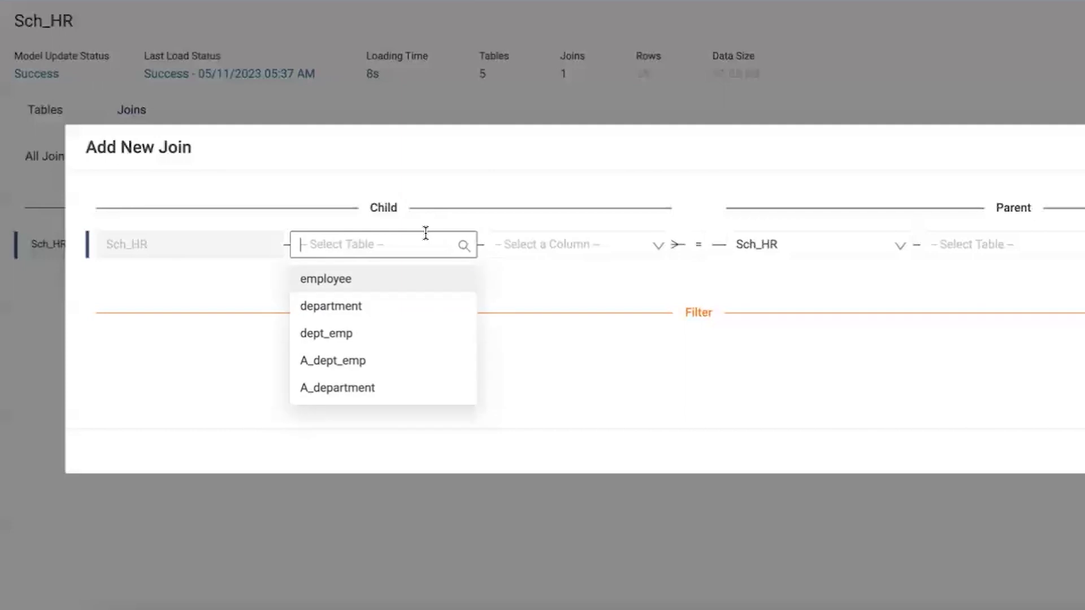
left_click(368, 334)
left_click(567, 244)
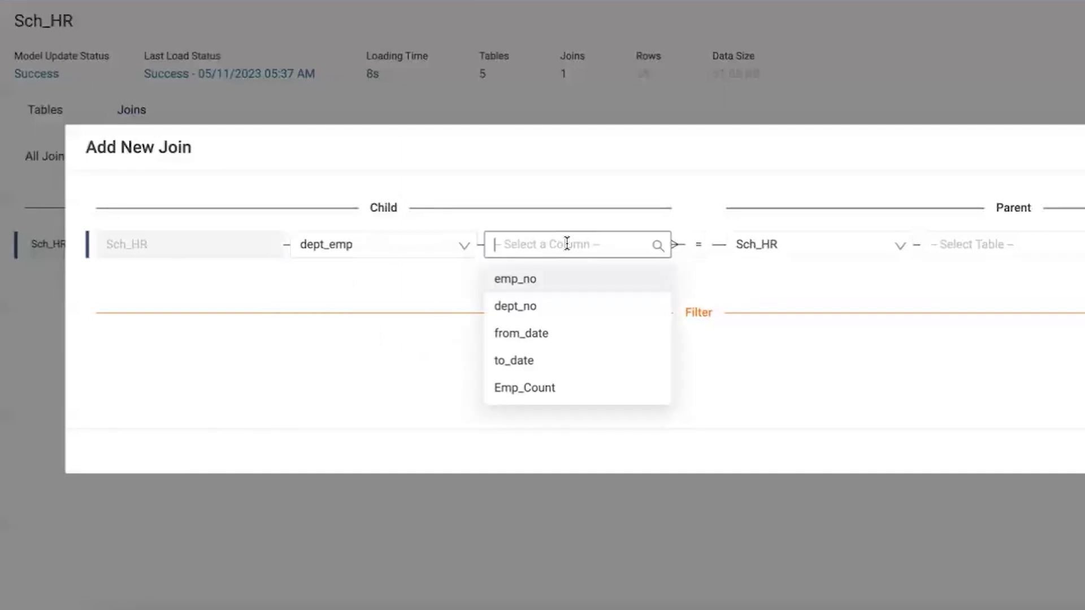
left_click(545, 315)
left_click(1044, 243)
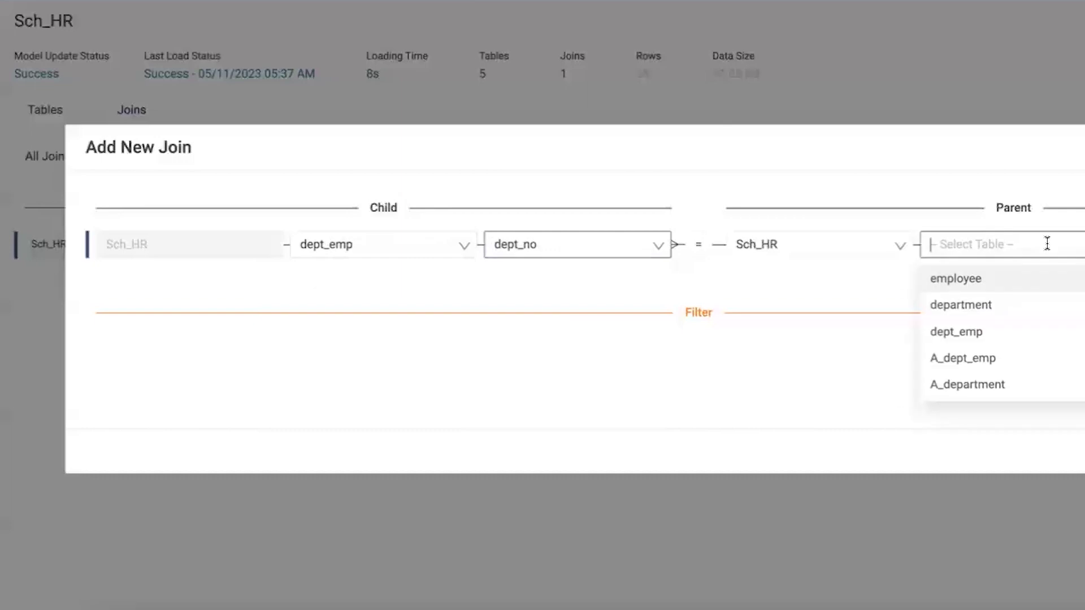
left_click(1033, 306)
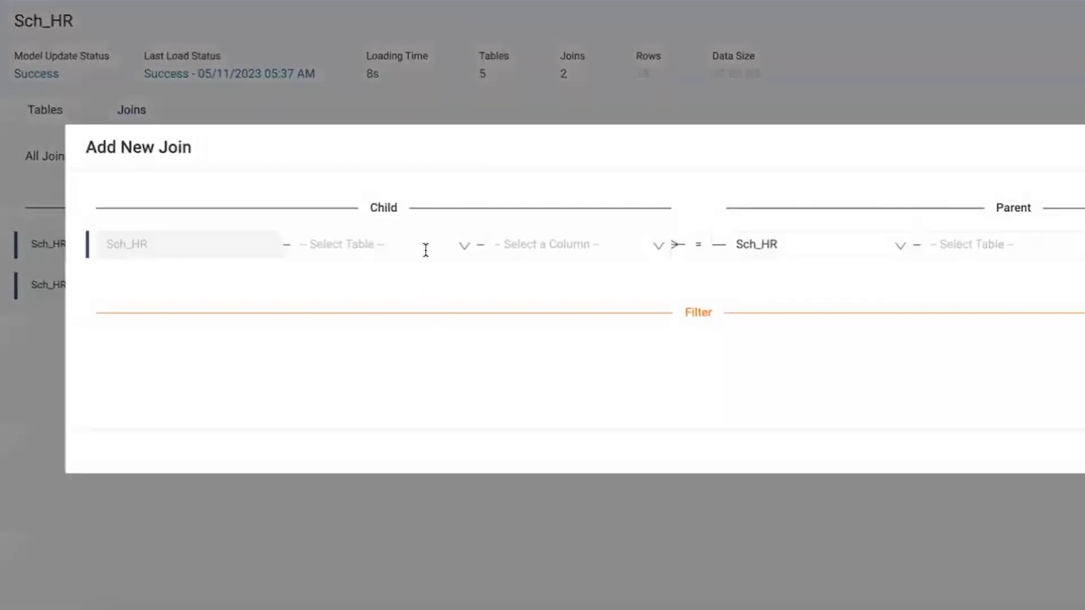
Step: Join child A_dept_emp to parent dept_emp on both emp_no and from_date
left_click(426, 247)
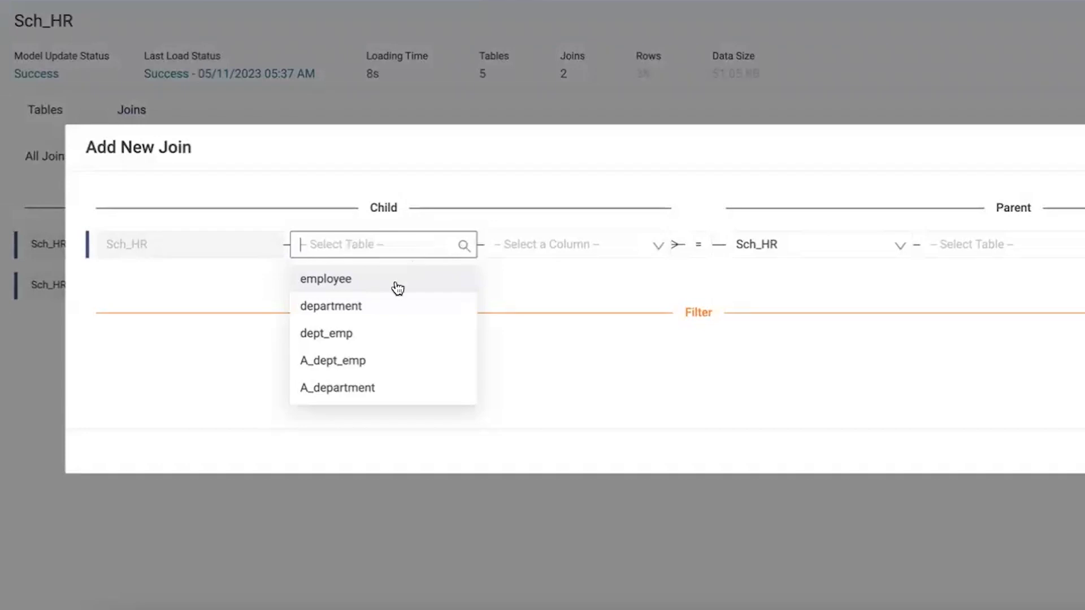
left_click(346, 363)
left_click(549, 249)
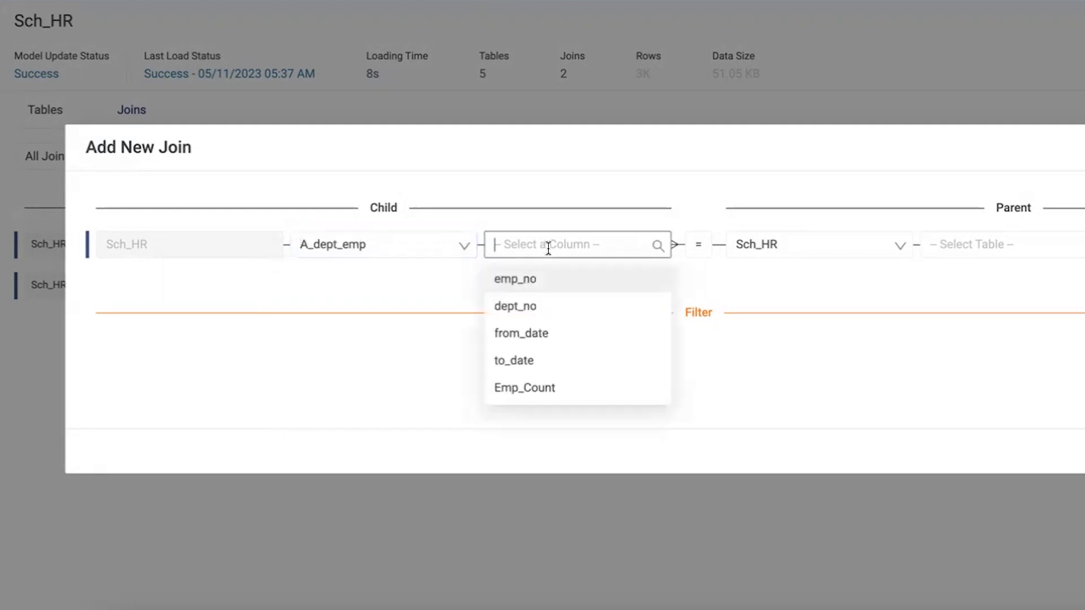
left_click(548, 277)
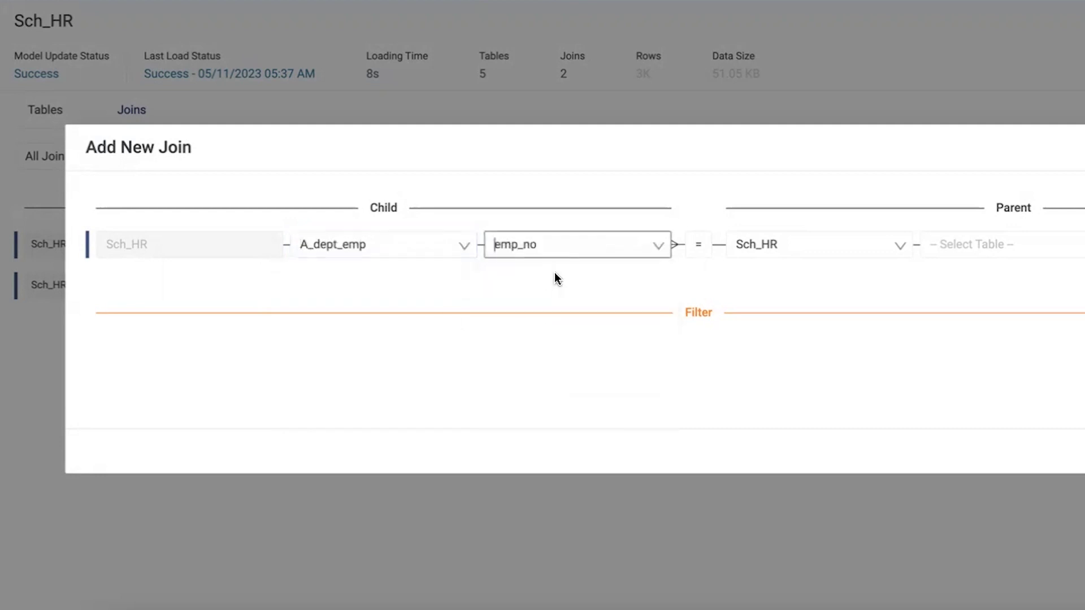
left_click(967, 247)
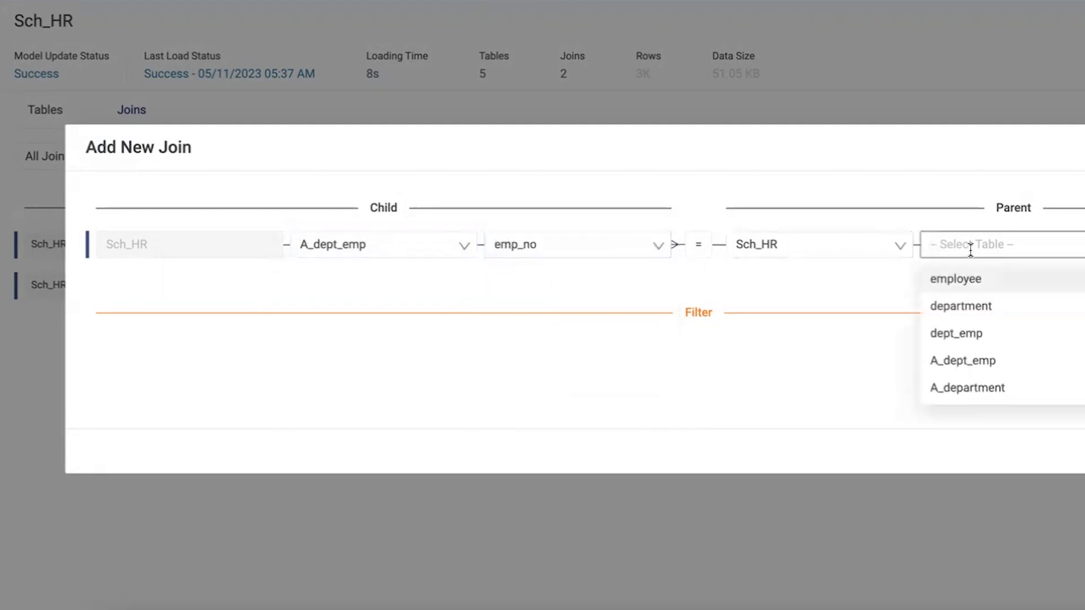
left_click(963, 332)
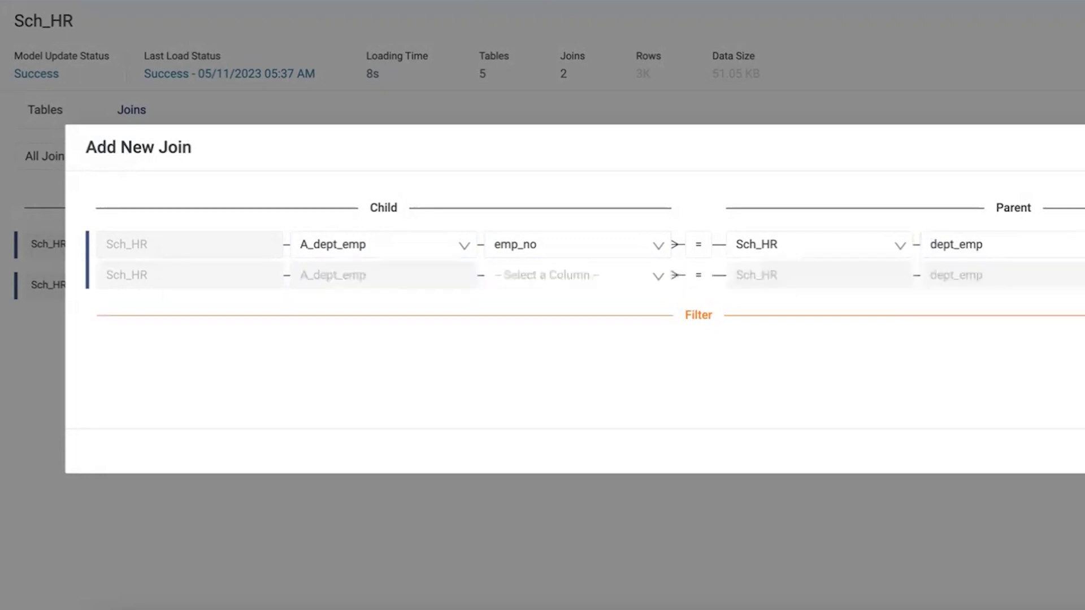
left_click(538, 277)
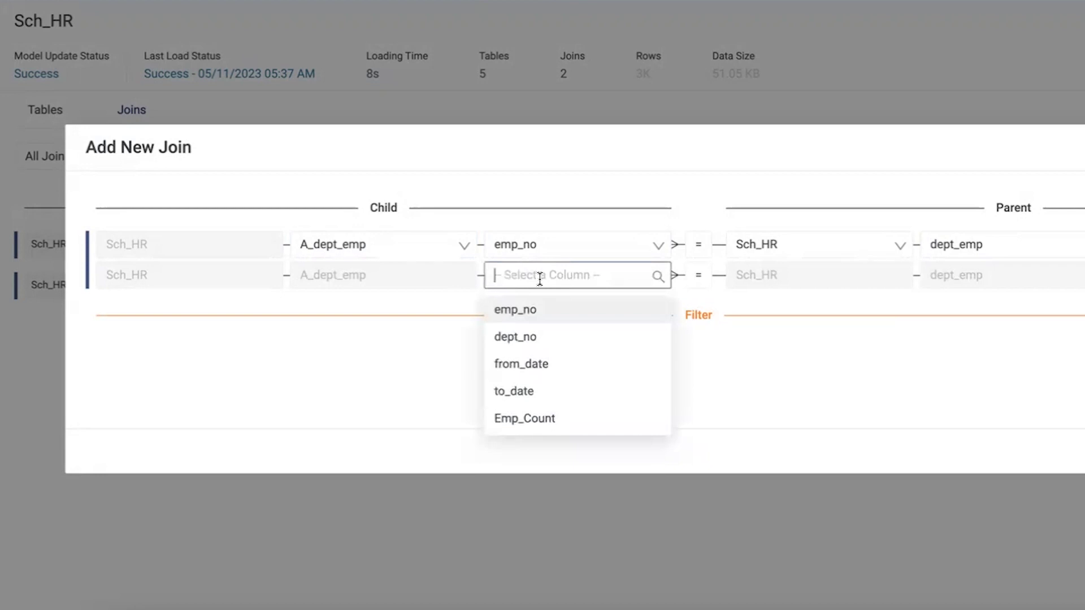
left_click(539, 364)
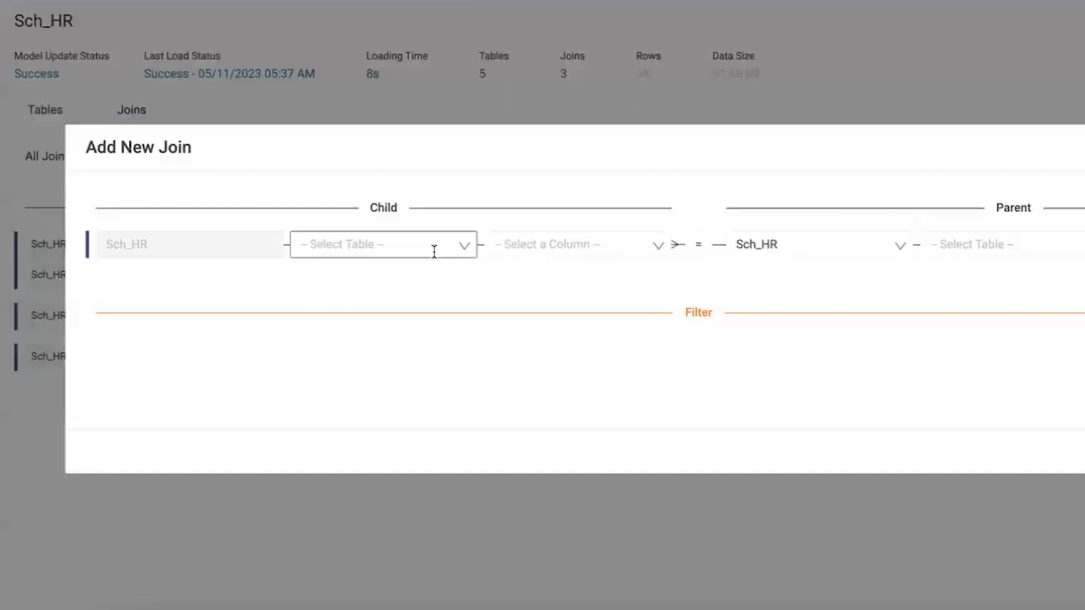
Step: Join child A_dept_emp.dept_no to the parent table A_department
left_click(413, 248)
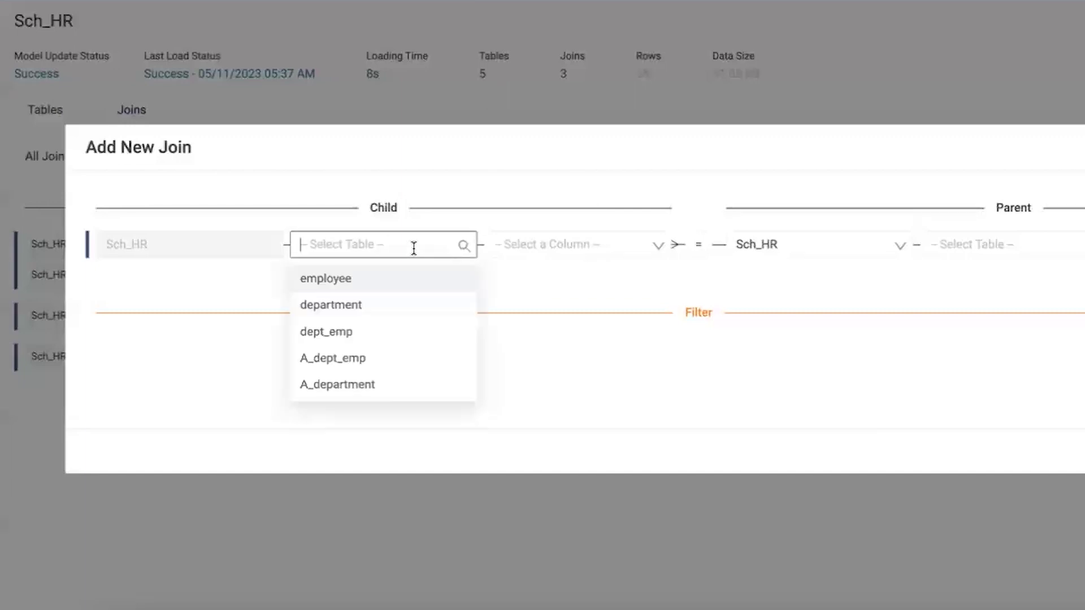
left_click(359, 356)
left_click(585, 245)
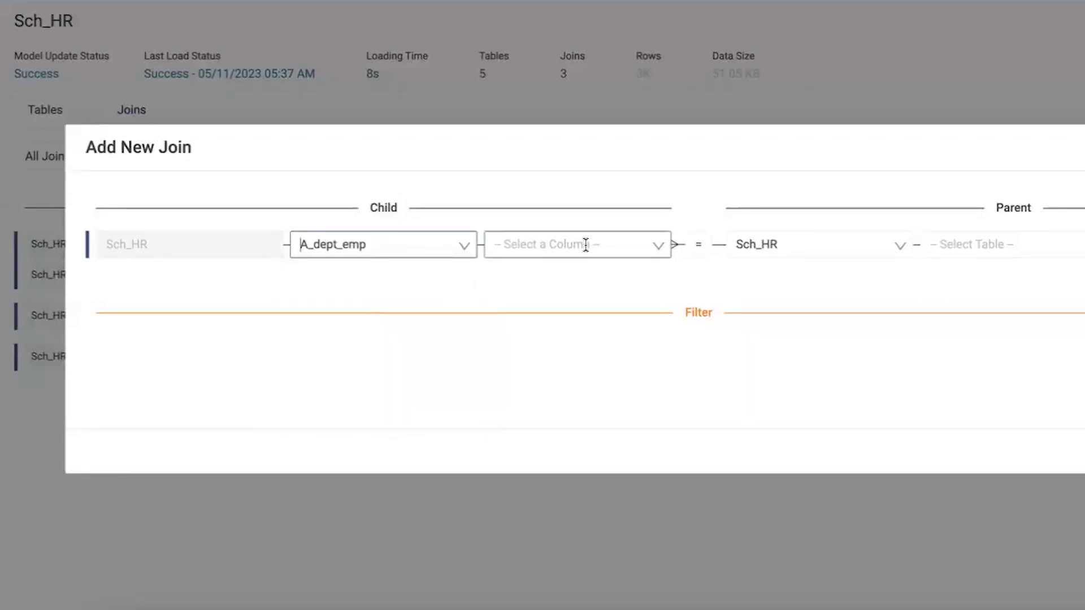
left_click(554, 305)
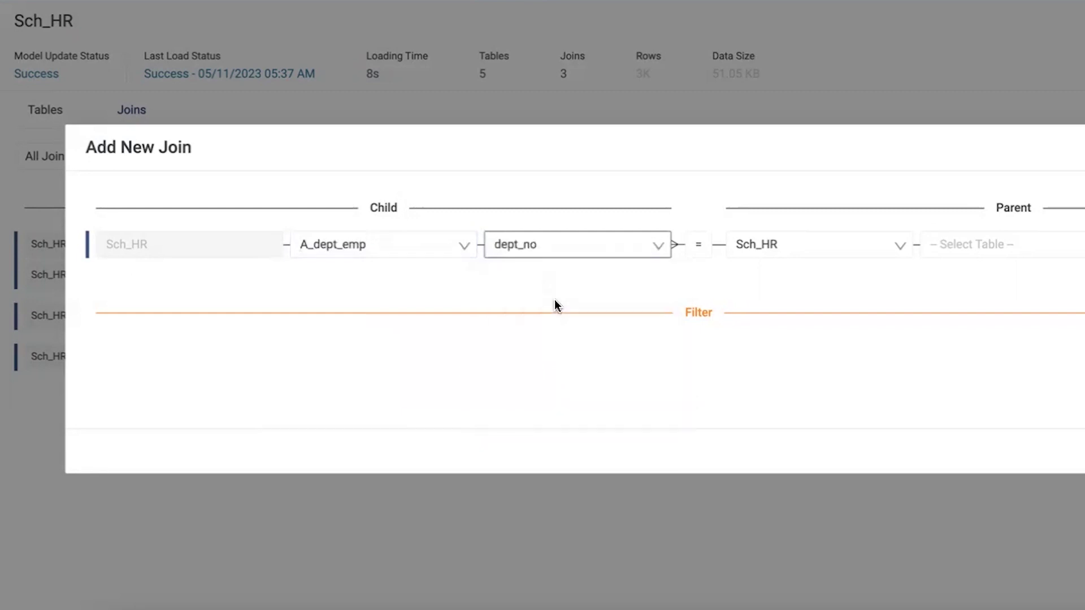
left_click(964, 247)
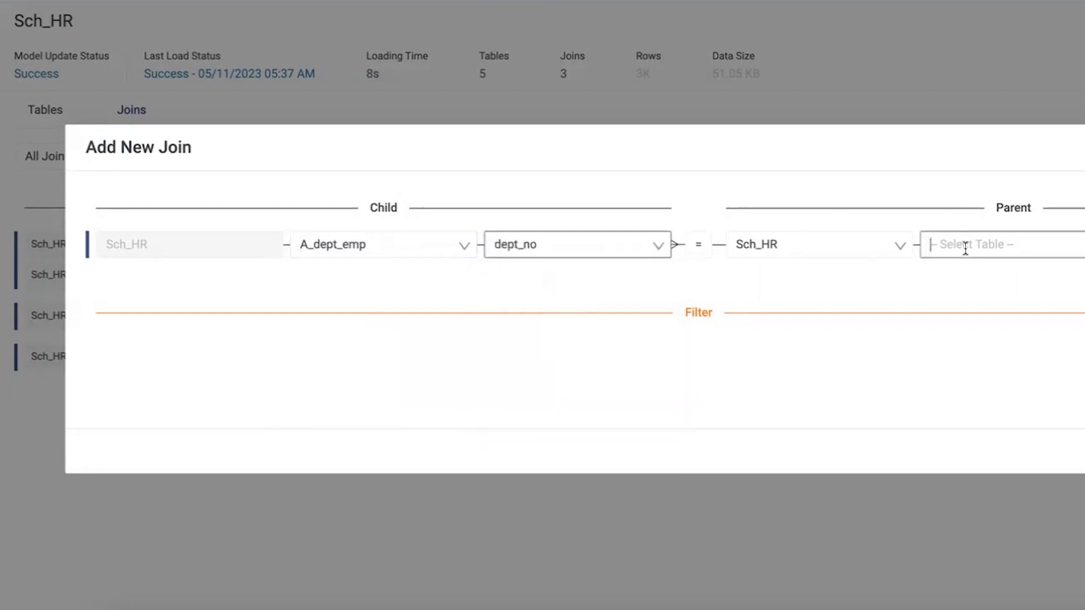
left_click(954, 389)
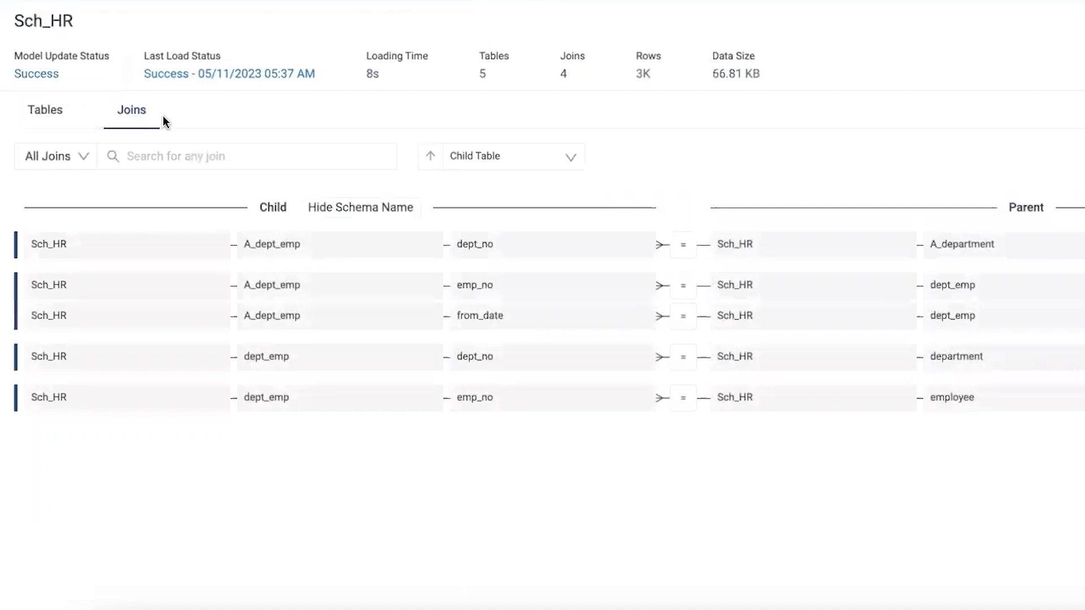
Step: Open the dept_emp table and review its Emp_Count formula column with value 1
left_click(55, 114)
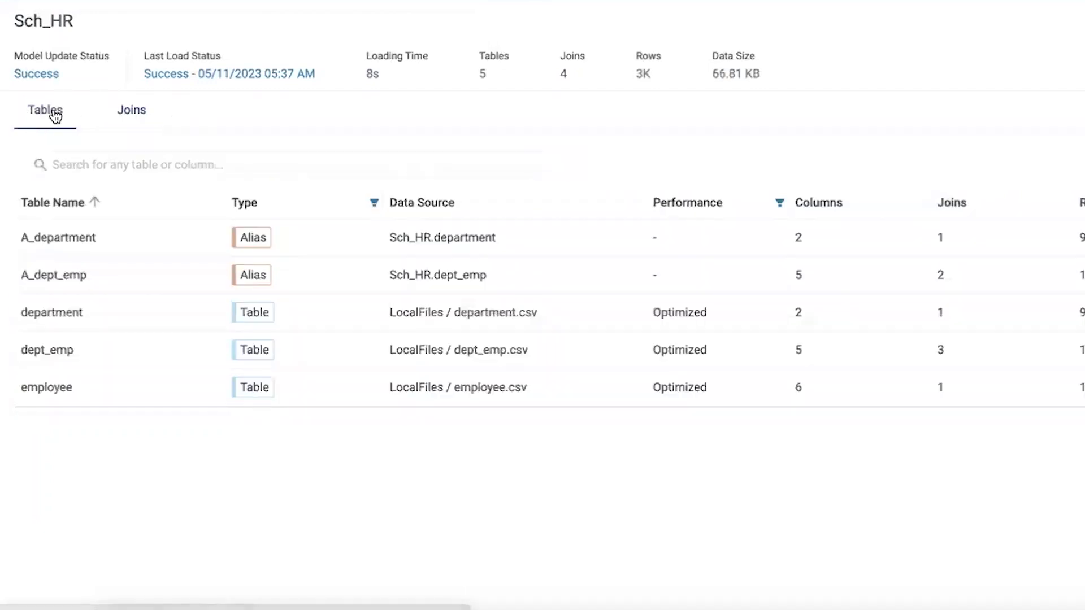
left_click(90, 358)
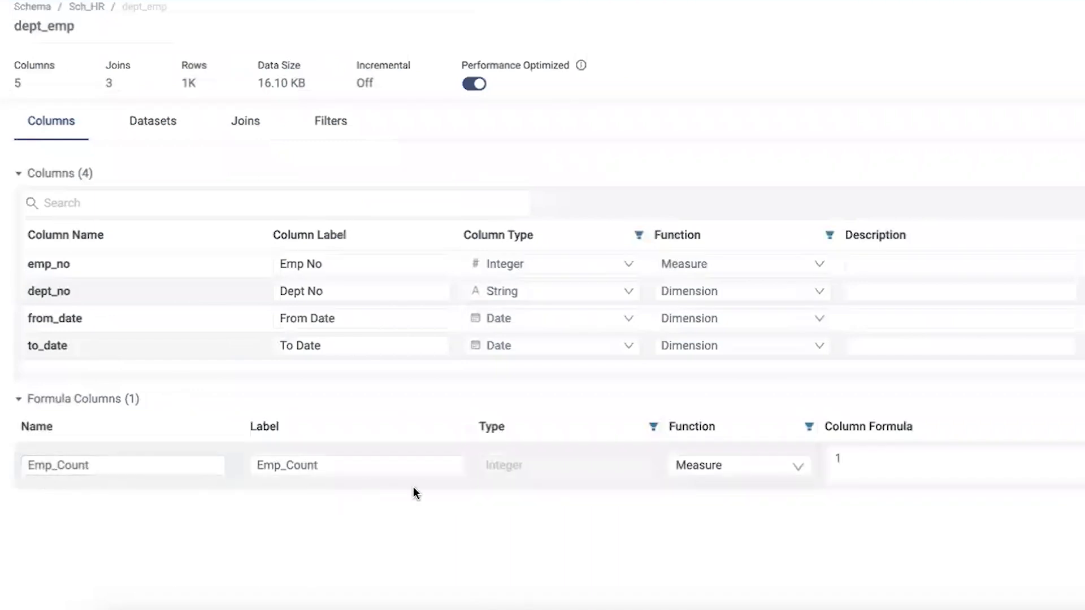
left_click(838, 471)
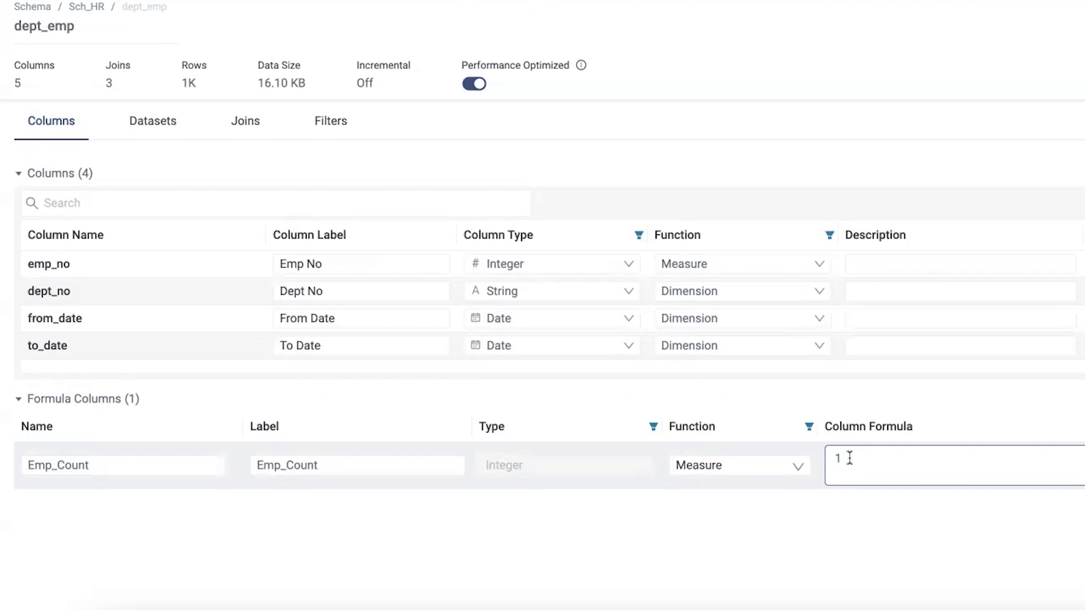
key("Return")
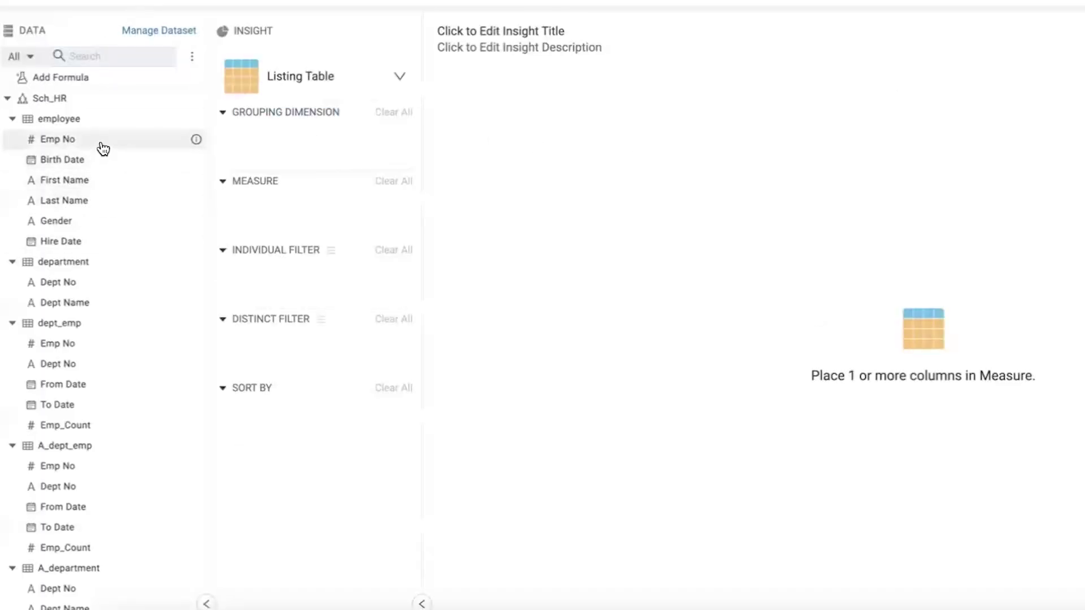
Step: Add Emp No, Last Name, First Name and Dept Name, relabelled Source Dept Name, as measures
left_click_drag(103, 148, 310, 205)
left_click_drag(79, 202, 331, 231)
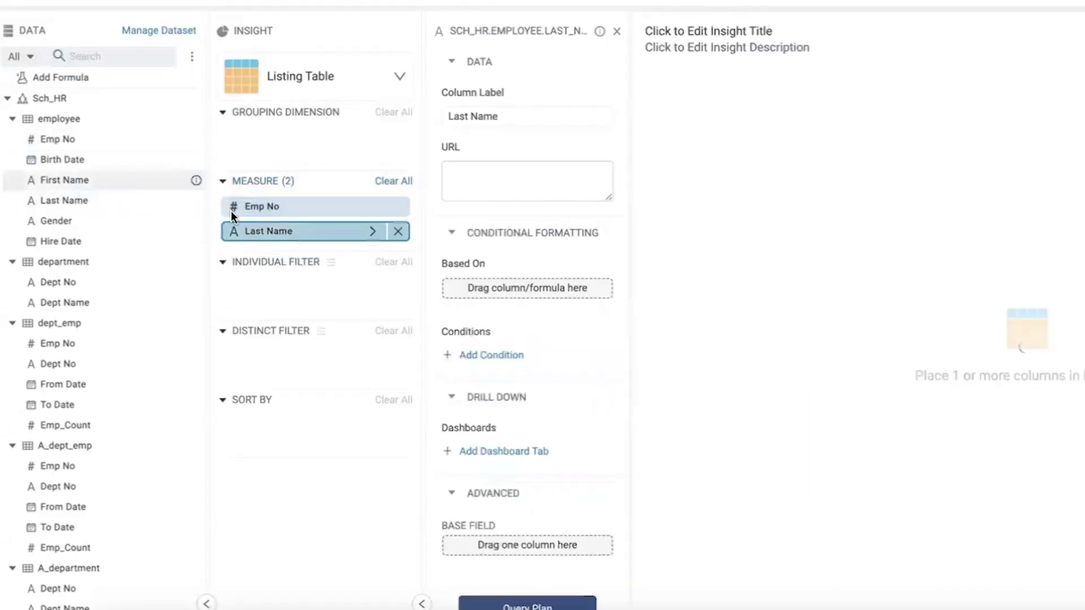
left_click_drag(122, 179, 283, 244)
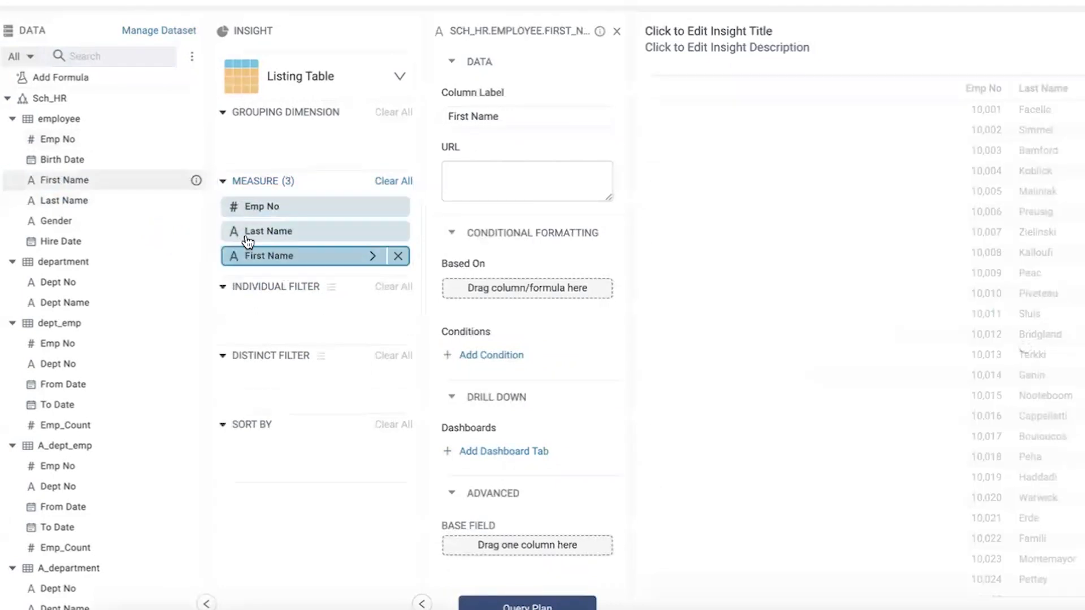
left_click_drag(79, 303, 273, 260)
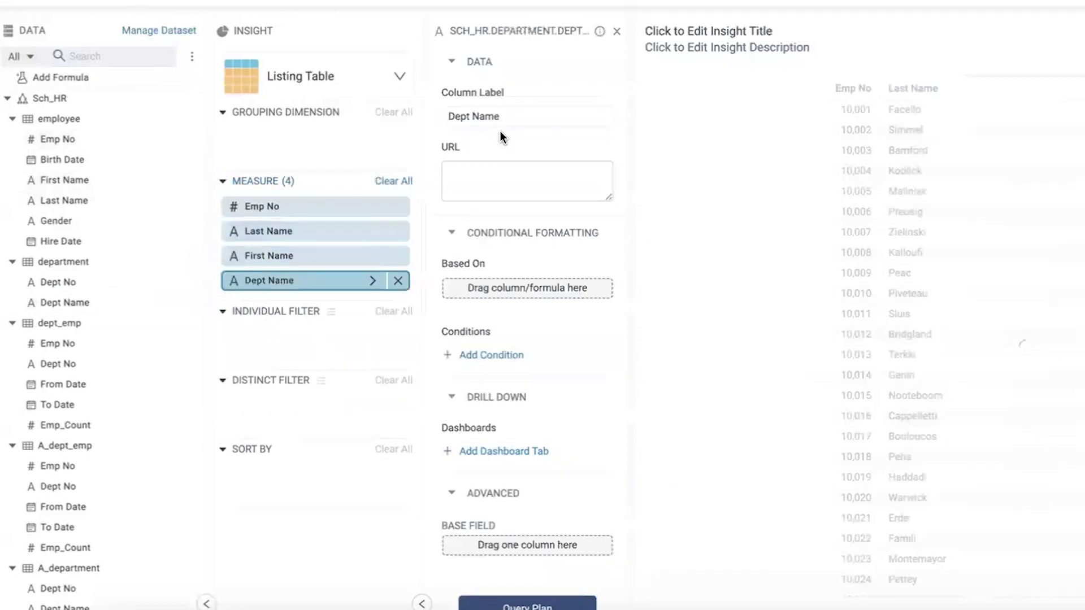
left_click(449, 117)
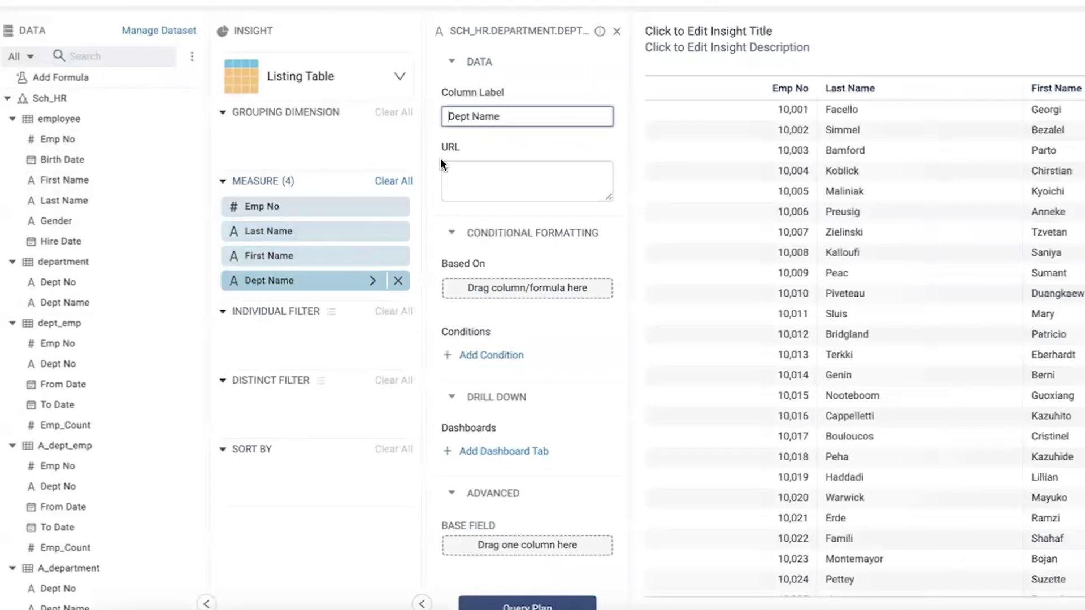
type("Source")
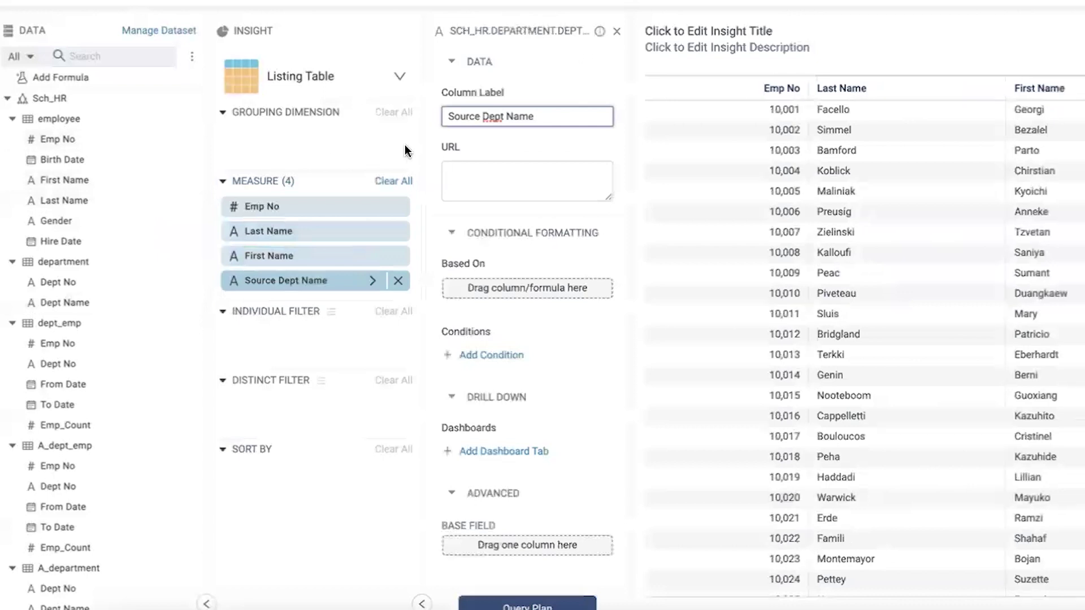
left_click(64, 385)
Step: Add dept_emp From Date, To Date and A_department's Dept Name as measures
left_click_drag(123, 355, 245, 292)
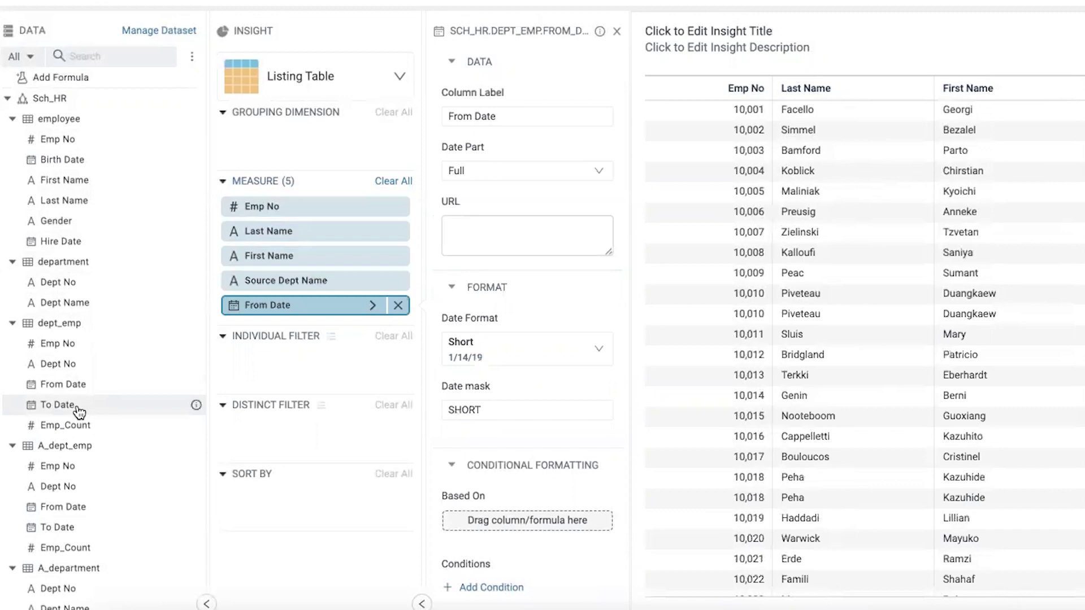
left_click_drag(79, 411, 293, 320)
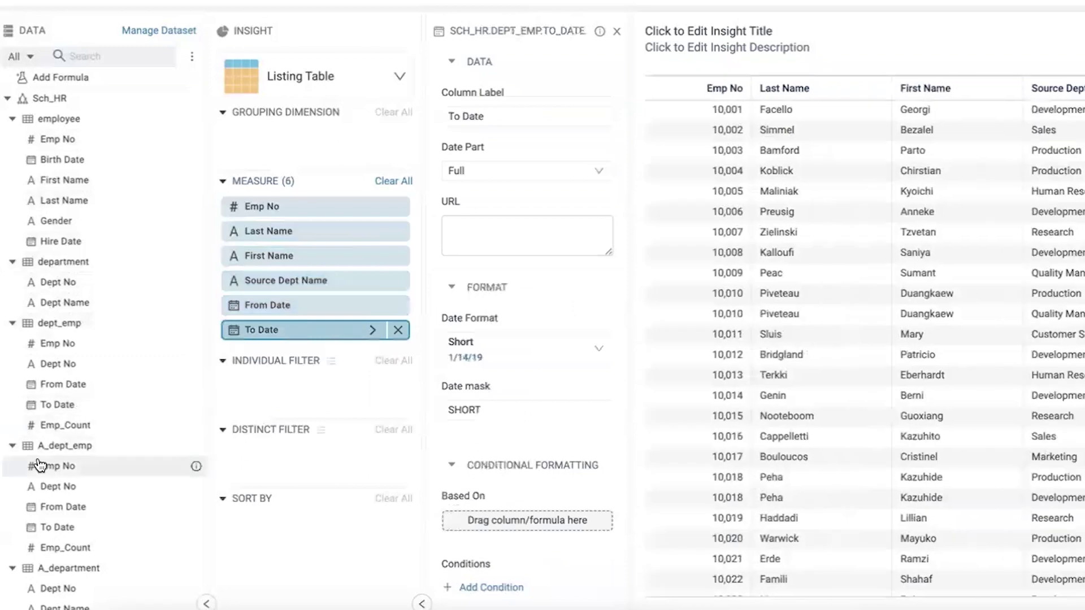
scroll(39, 466, "down", 1)
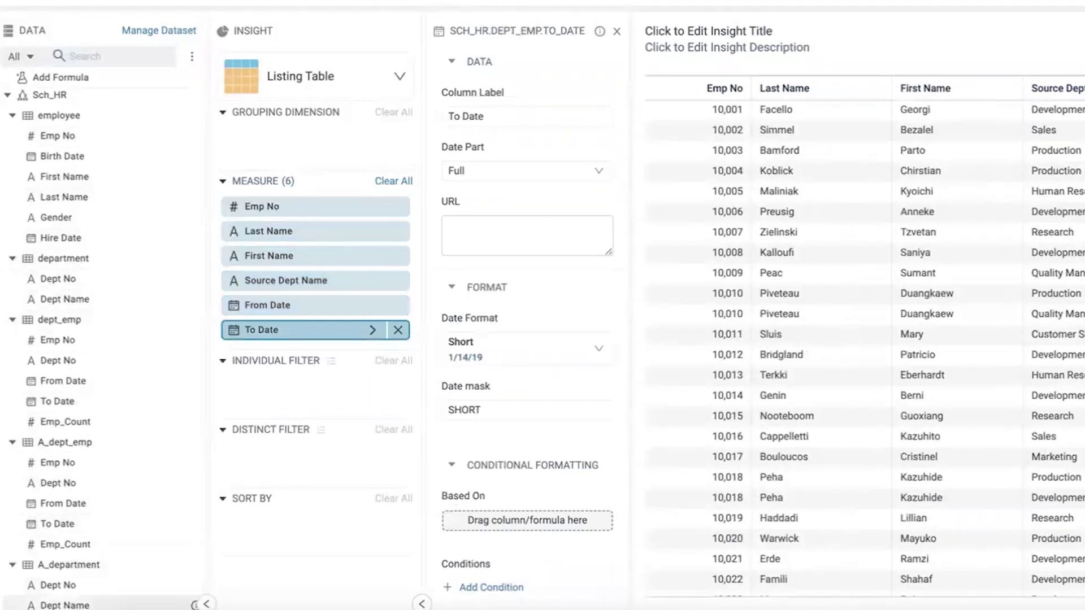
left_click_drag(62, 605, 282, 353)
Step: Relabel A_department's Dept Name column to 'Destination Dept Name'
left_click(448, 115)
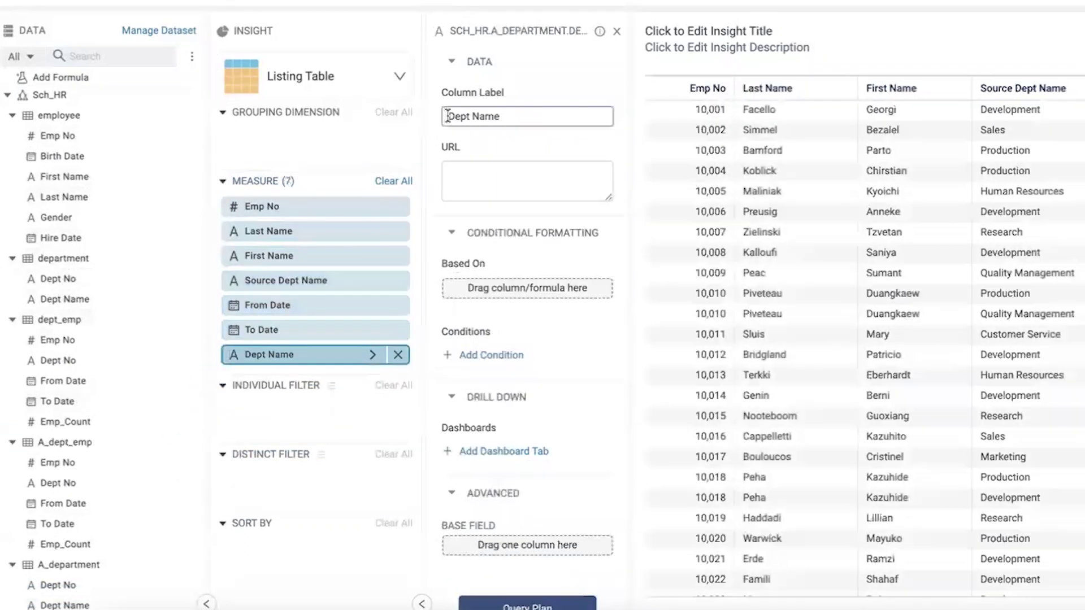
type("des")
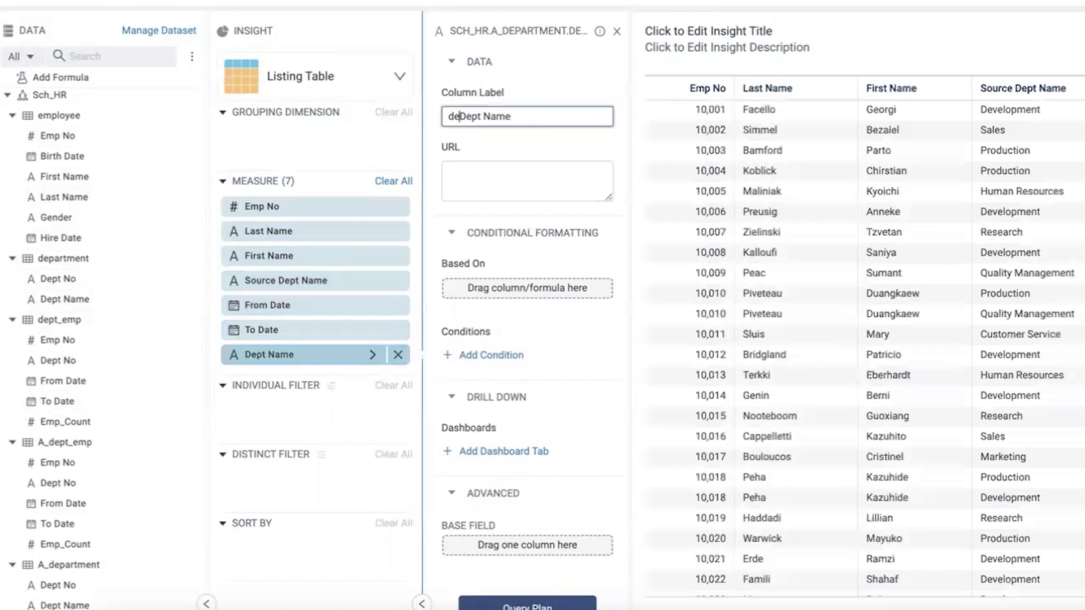
type("tiination")
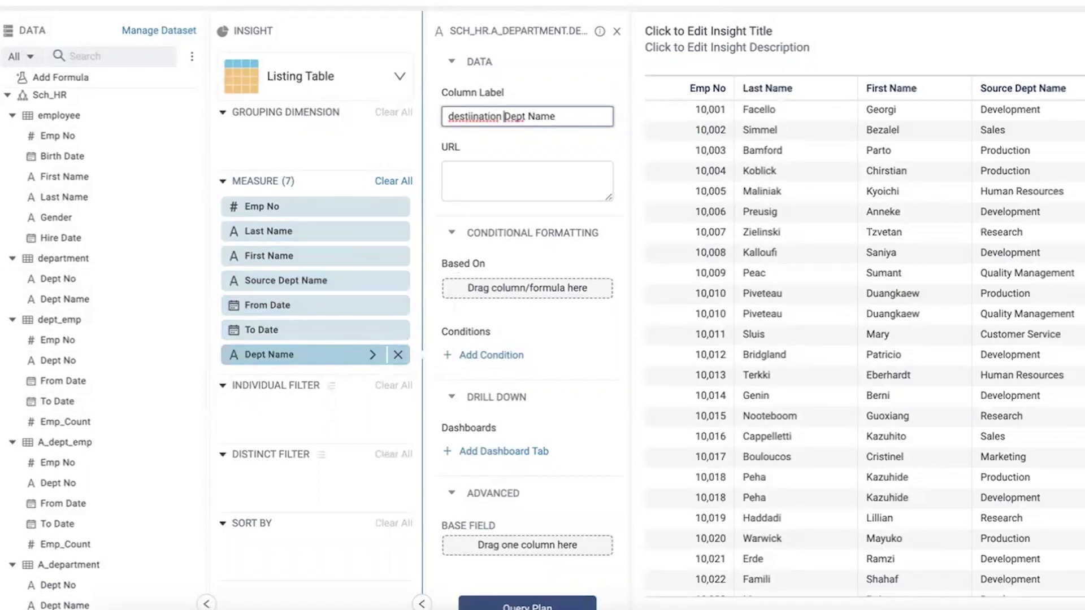
key("Left")
key("Left")
key("Left")
key("Left")
key("Left")
key("Left")
key("Left")
key("Left")
key("Left")
key("Left")
key("Home")
key("Delete")
type("D")
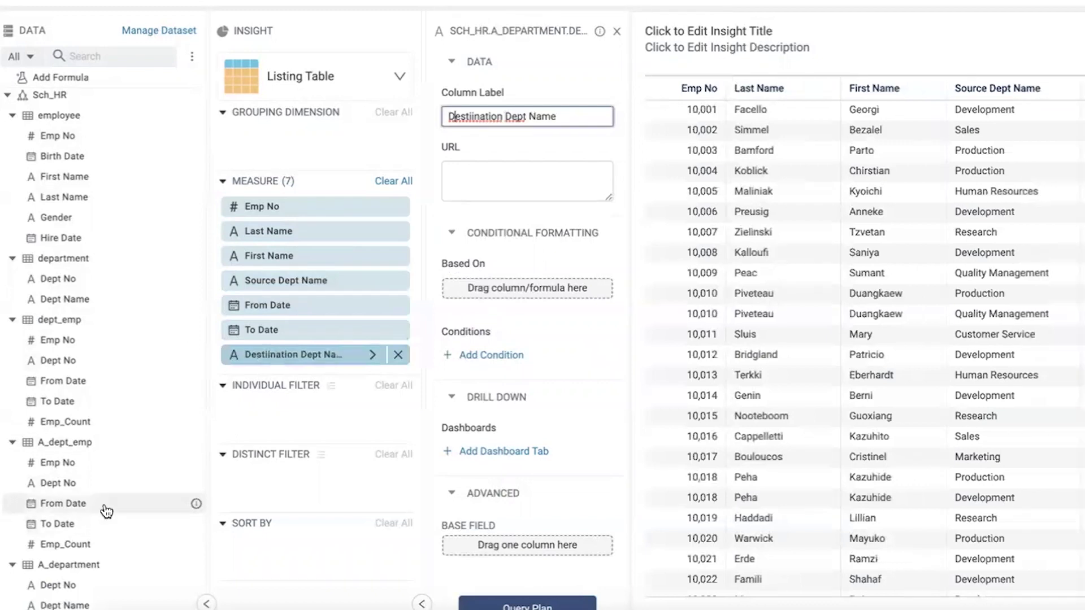
Step: Add A_dept_emp From Date and To Date as measures and department Dept Name as a filter
left_click_drag(107, 512, 311, 372)
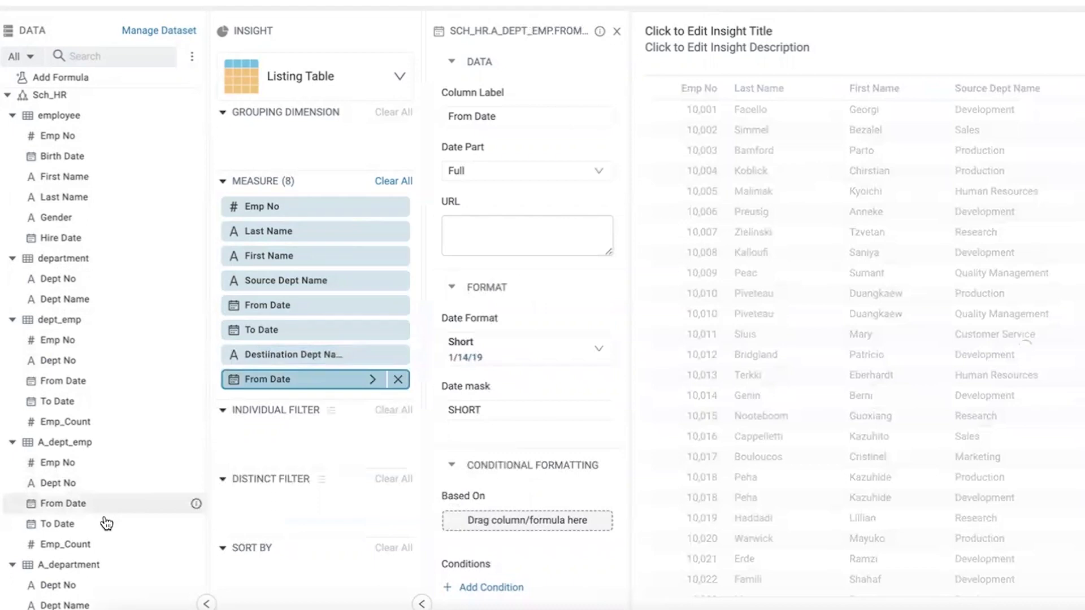
left_click_drag(105, 522, 315, 387)
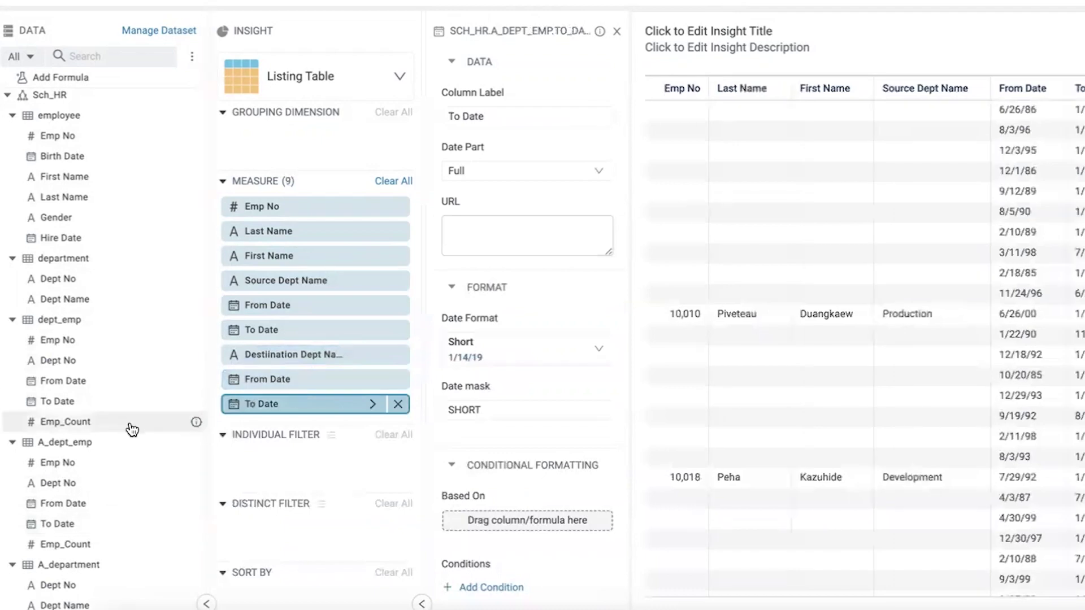
left_click_drag(107, 306, 320, 462)
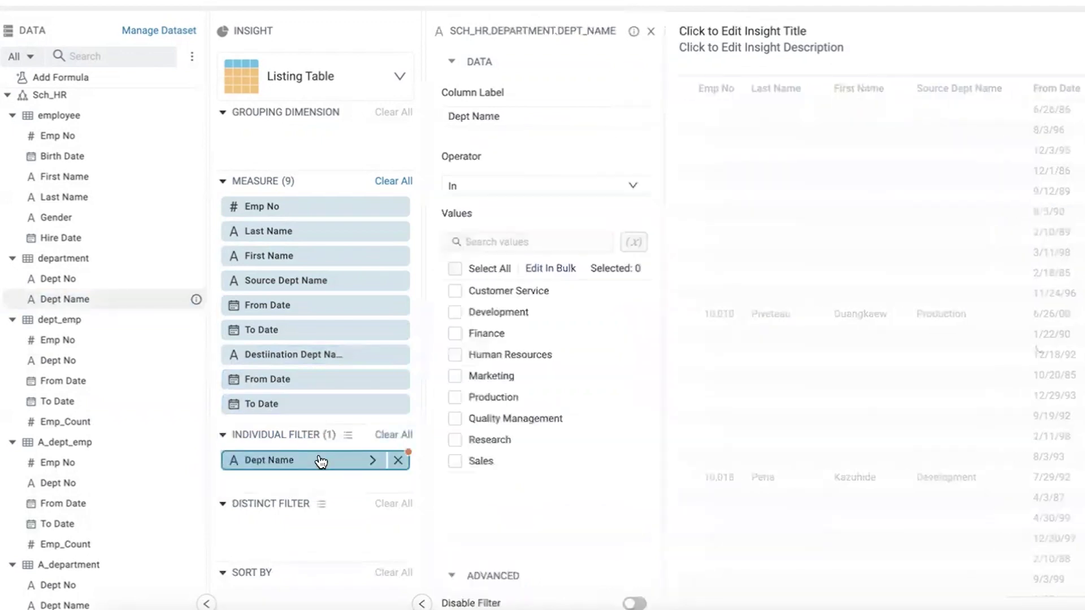
Step: Set the Dept Name filter operator to Not Null and save the insight with Ctrl+S
left_click(632, 190)
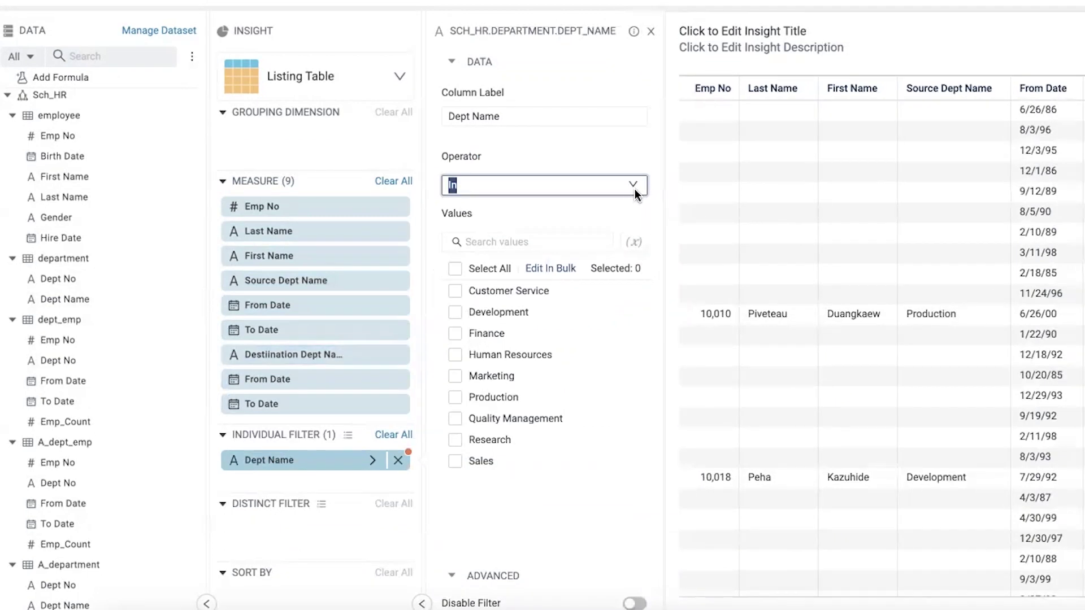
left_click(633, 187)
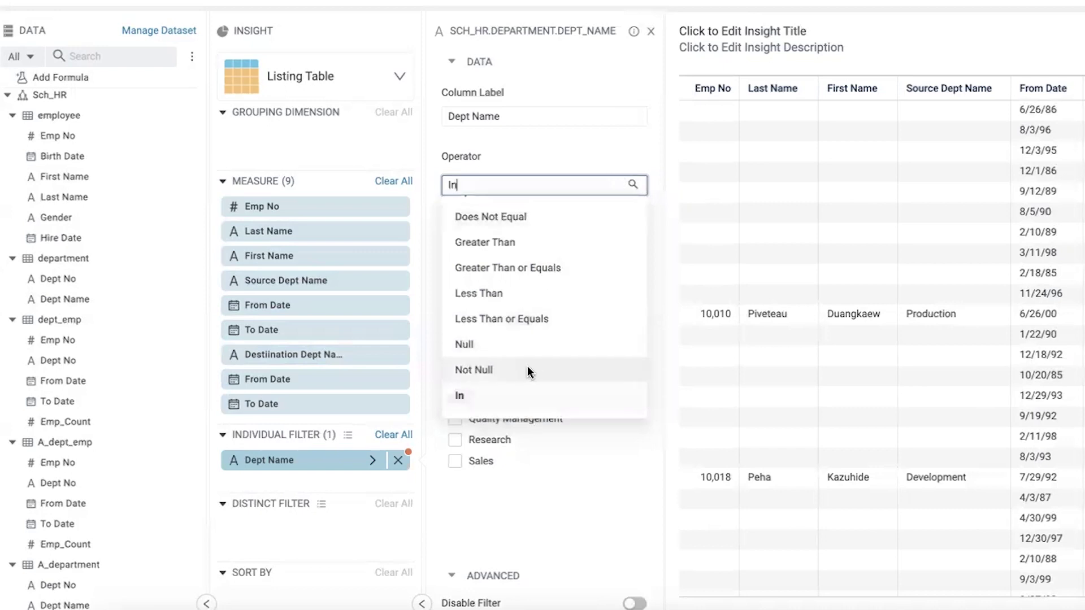
left_click(530, 370)
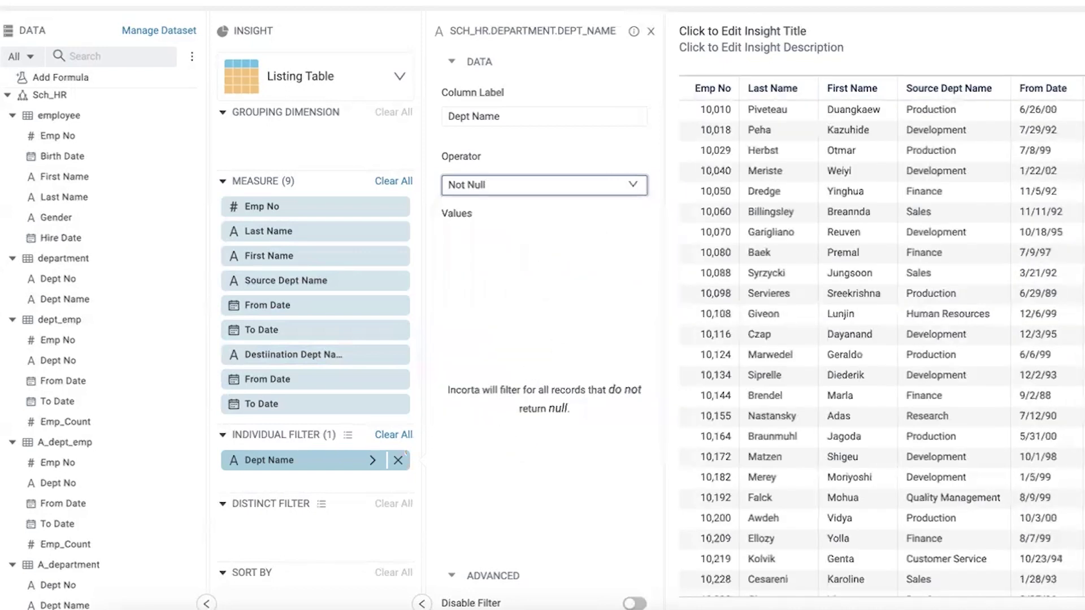
key("ctrl+s")
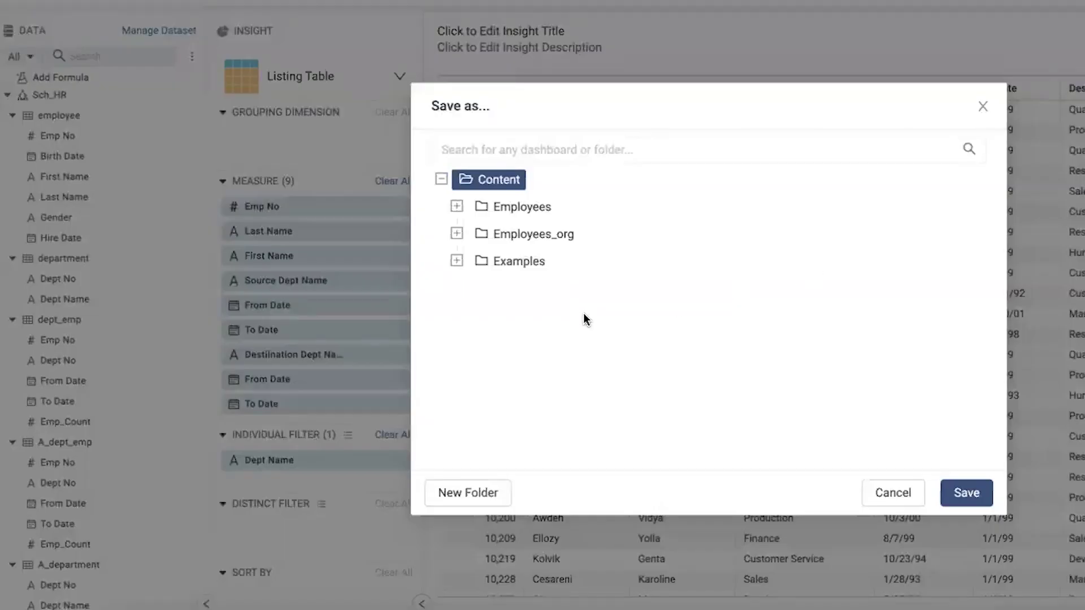
Step: Create a new folder named Employees_Transitions inside the Employees folder
left_click(528, 208)
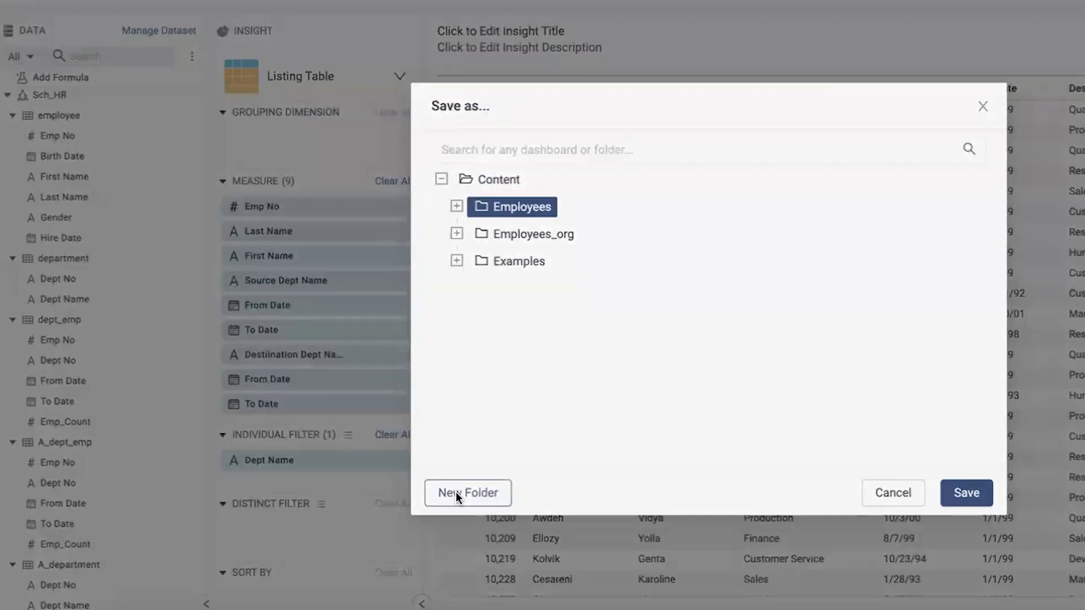
left_click(456, 494)
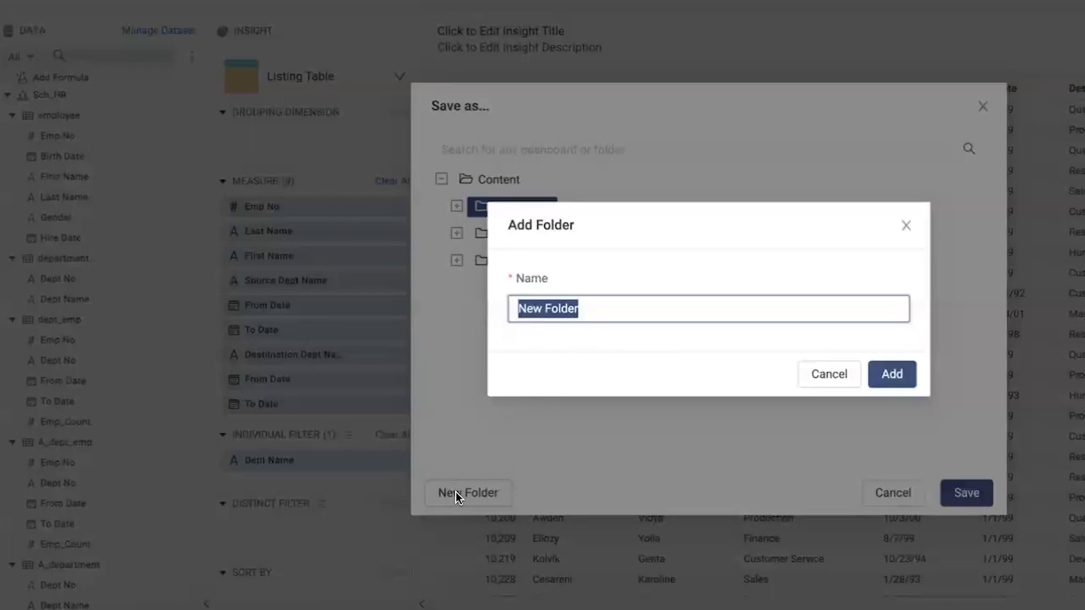
type("Empl")
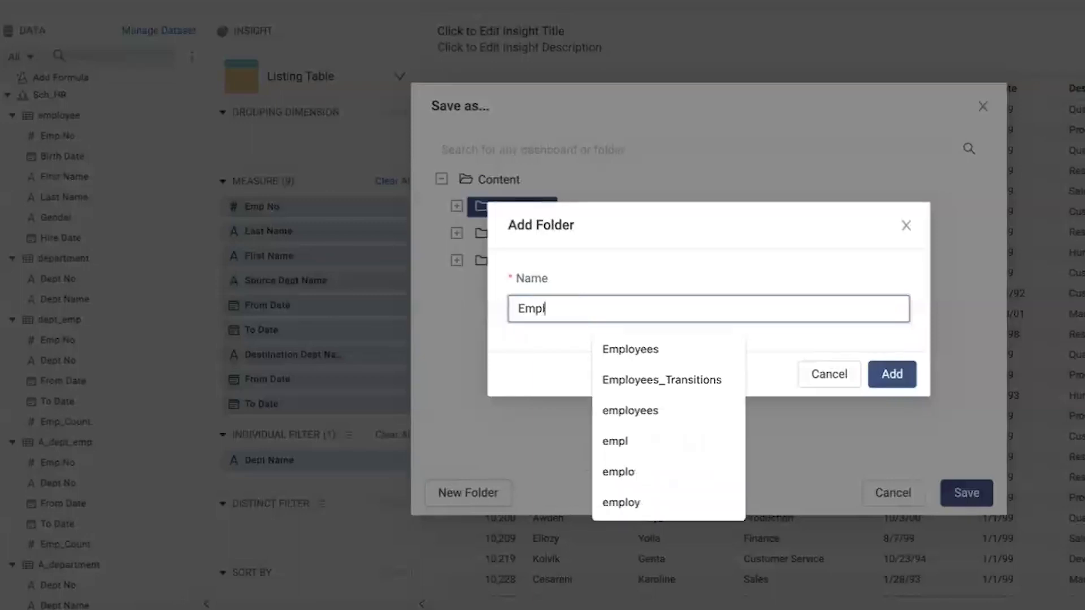
key("Down")
key("Down")
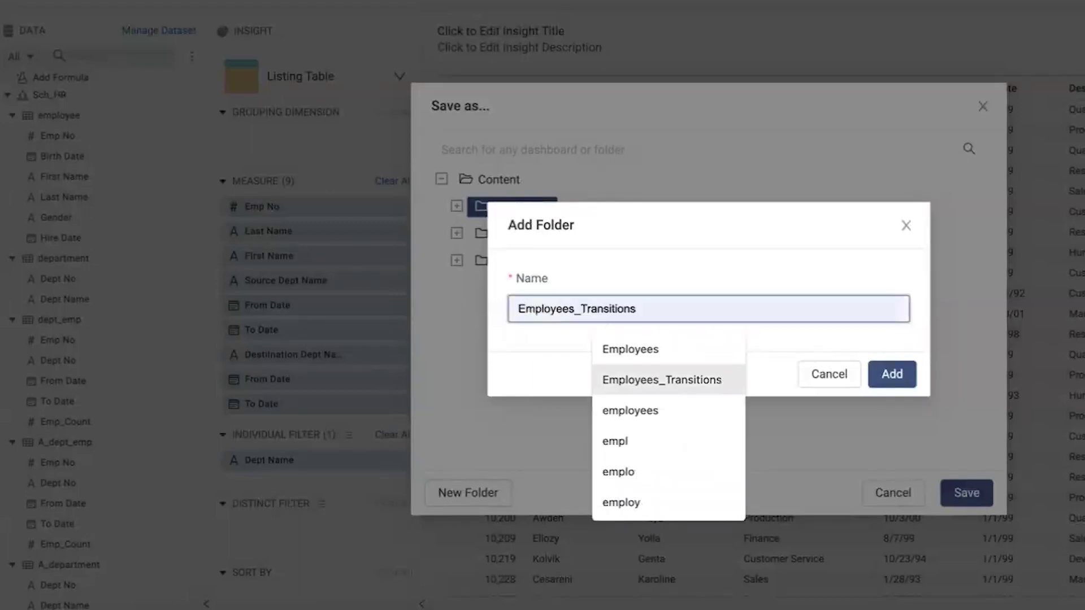
left_click(720, 379)
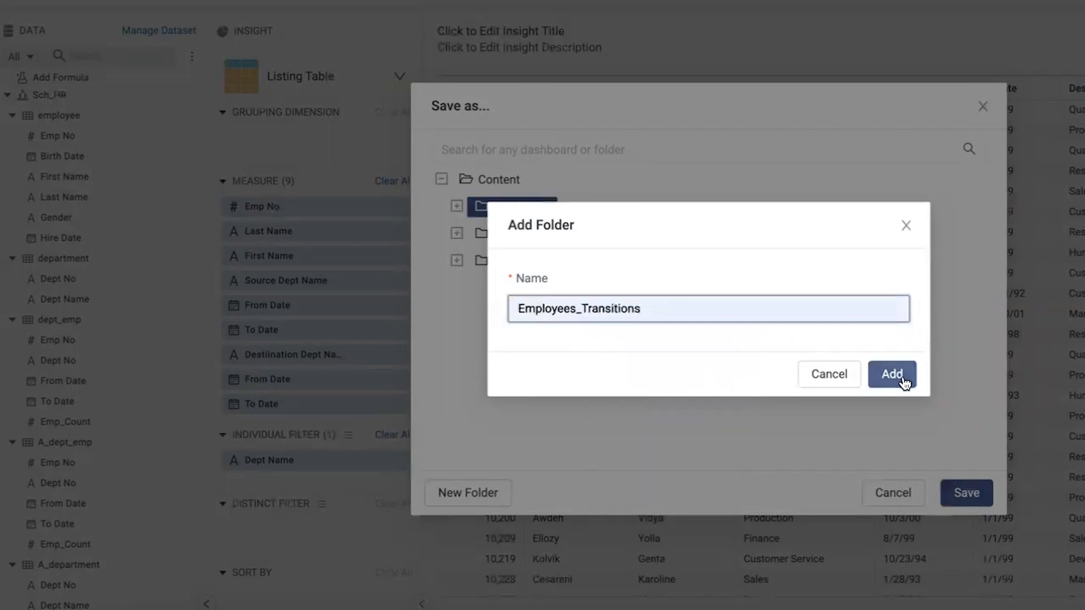
left_click(892, 375)
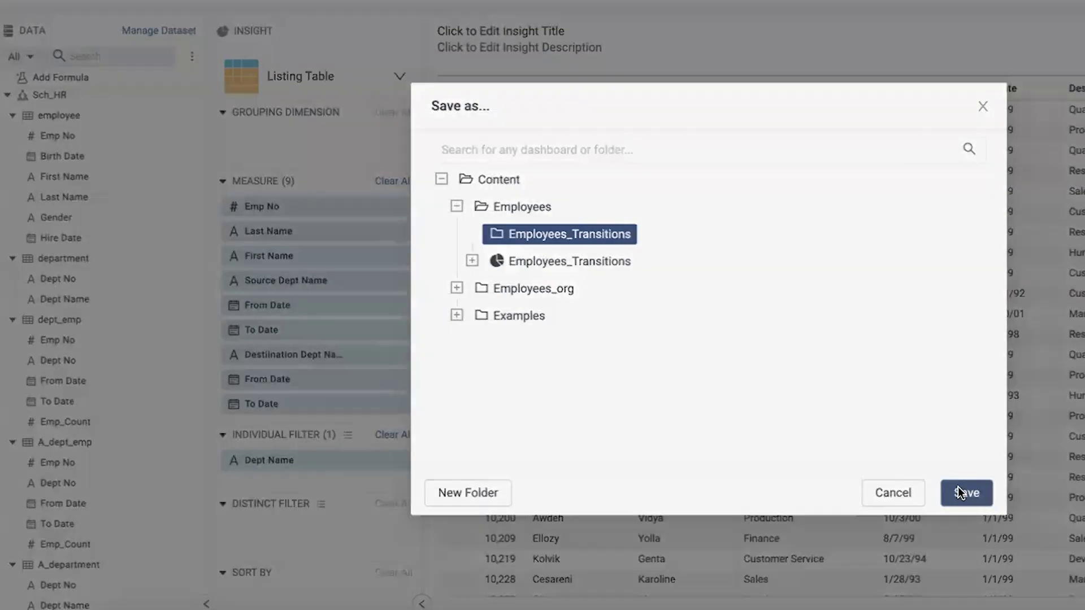
Step: Save the insight in that folder as the Employees_Transitions dashboard
left_click(961, 492)
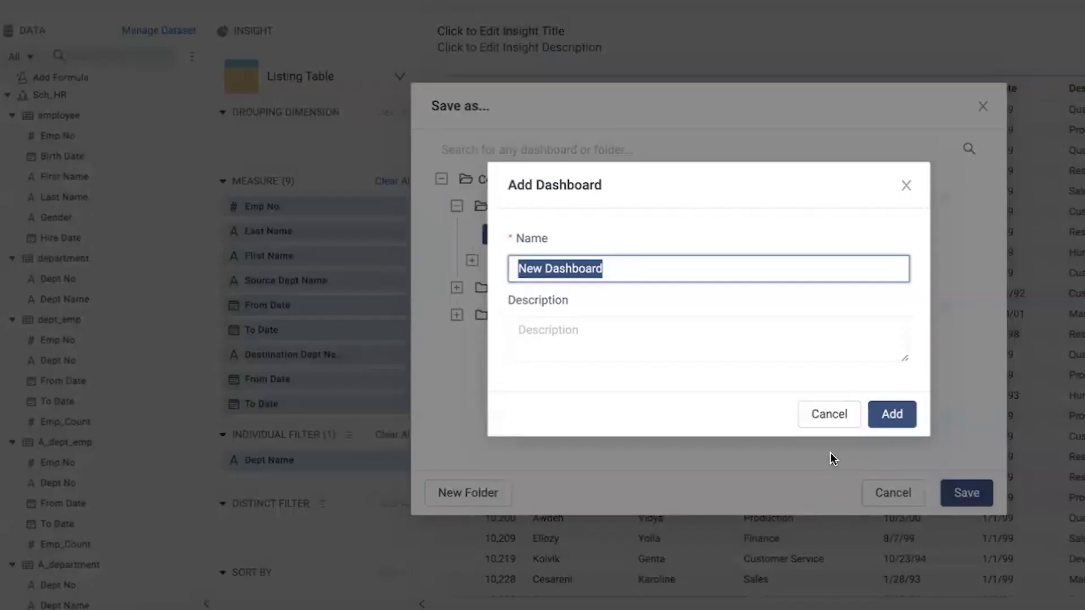
type("Employees_Transitions")
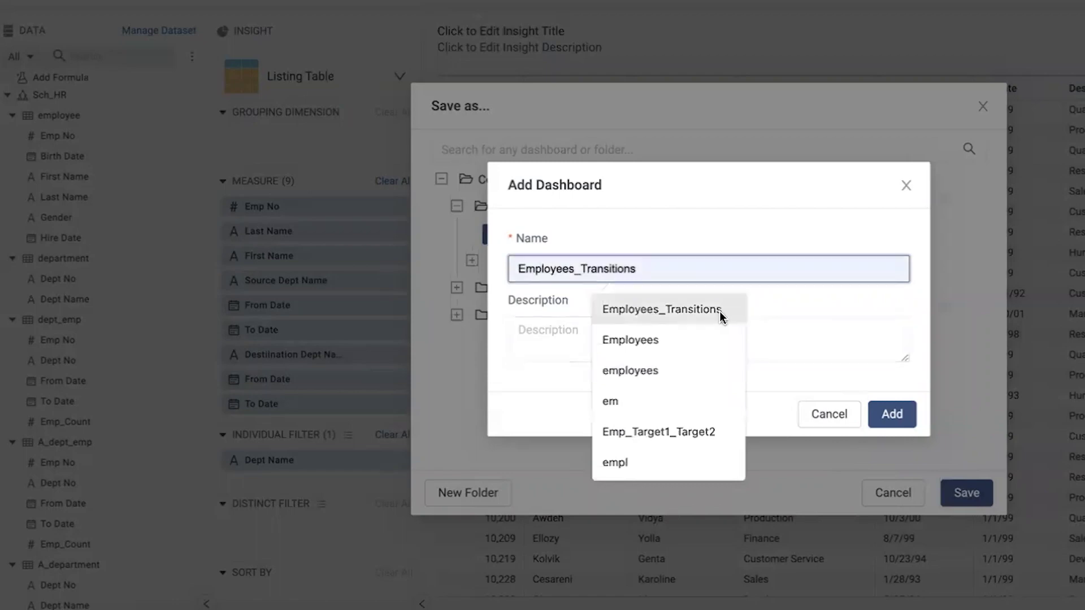
left_click(720, 317)
left_click(896, 415)
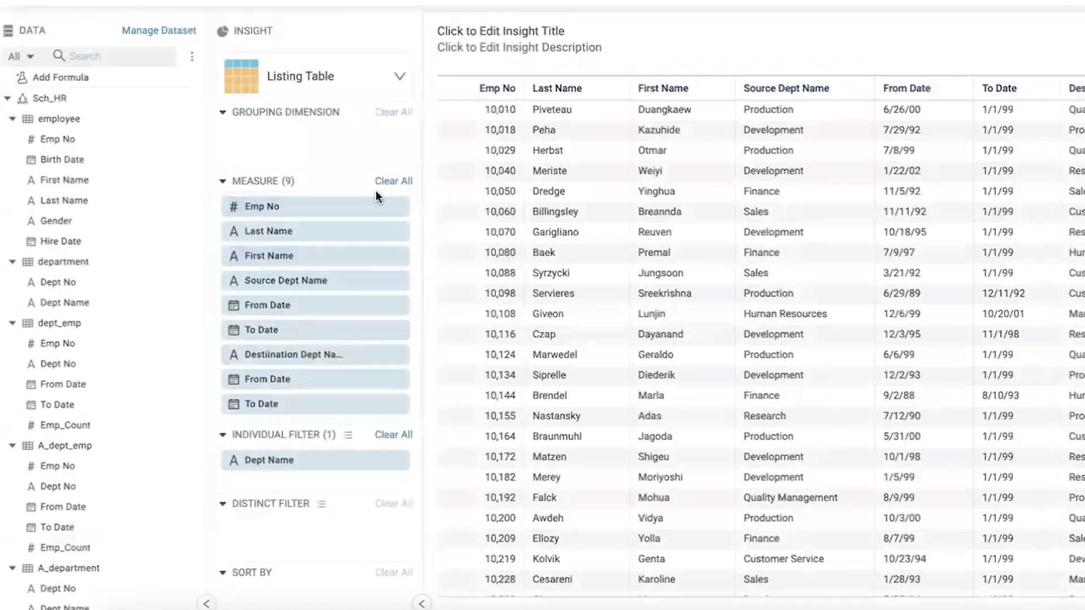
Step: Clear all nine measures and group by Dept Name, relabelled 'Source Dept Name'
left_click(390, 188)
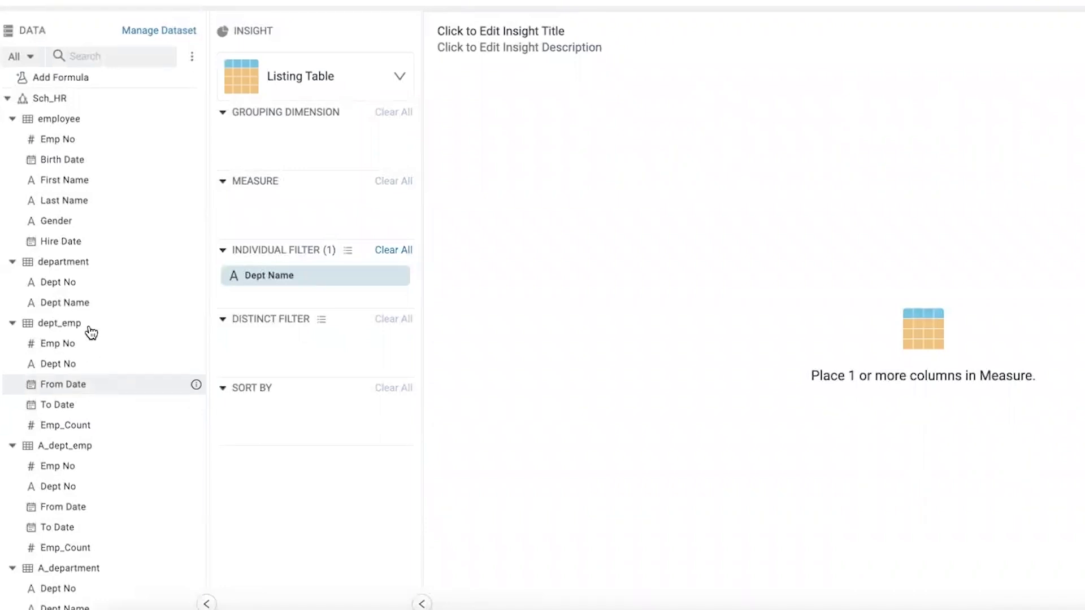
left_click_drag(95, 308, 304, 145)
left_click(446, 117)
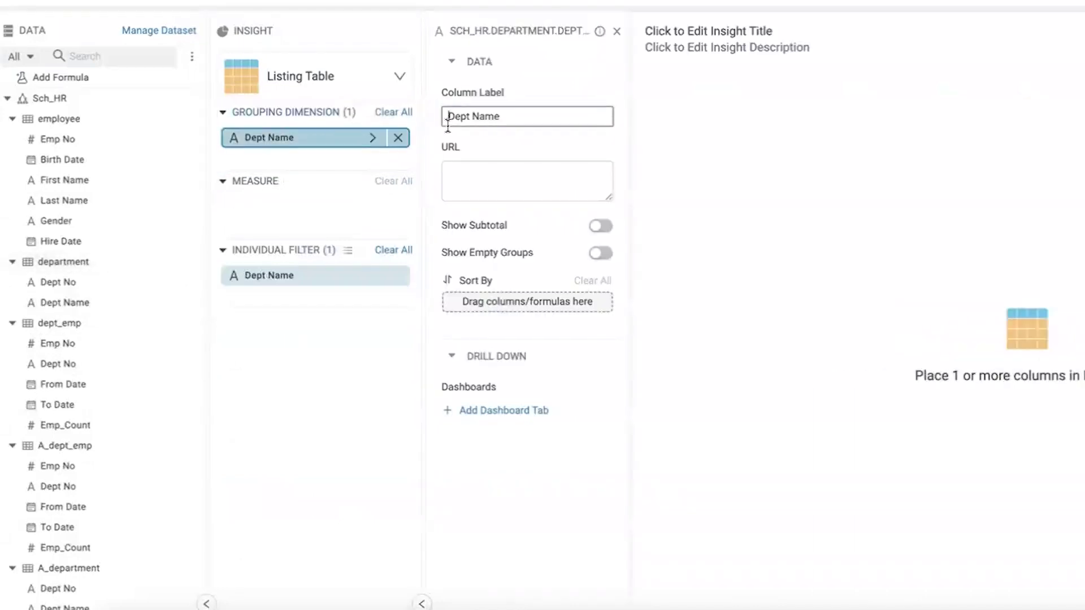
type("Surce")
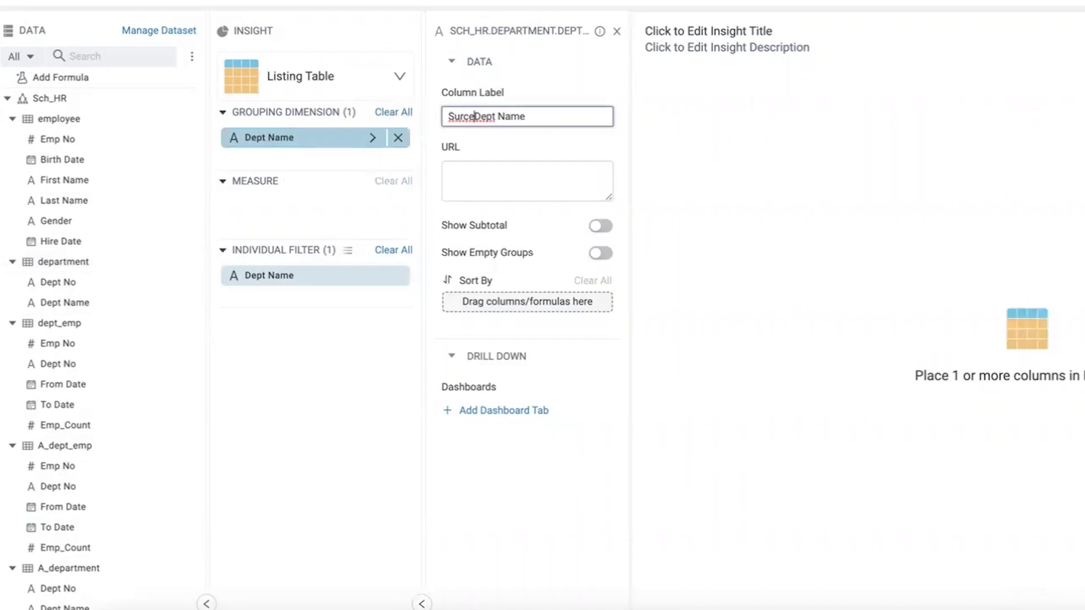
key("BackSpace")
key("BackSpace")
key("BackSpace")
key("BackSpace")
type("ource")
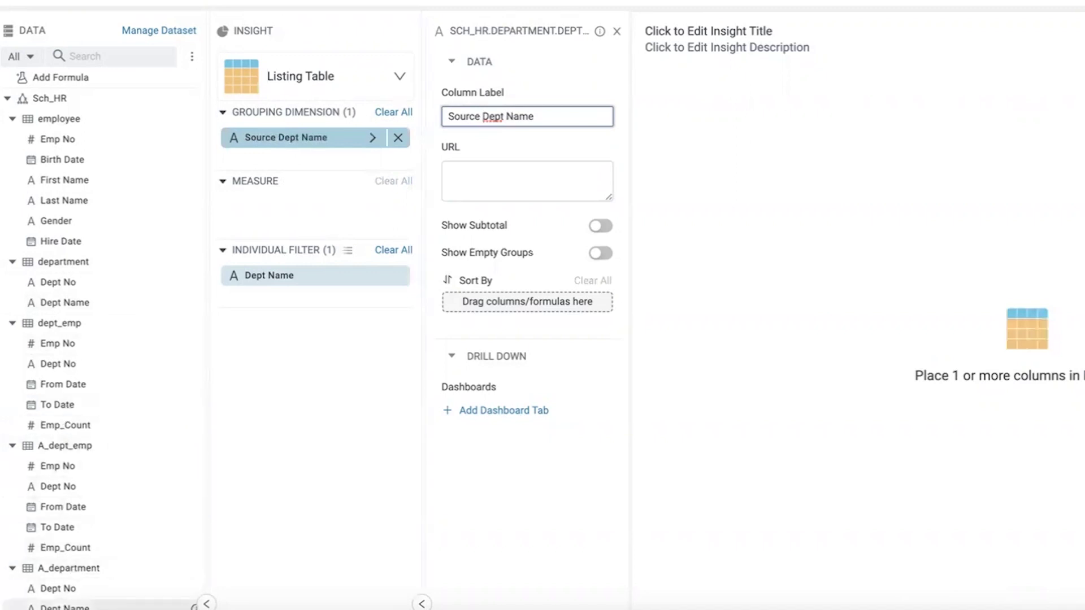
Step: Add a second Dept Name grouping labelled 'Destnation Dept Name', with Emp_Count as the measure
left_click_drag(68, 606, 308, 161)
left_click(449, 116)
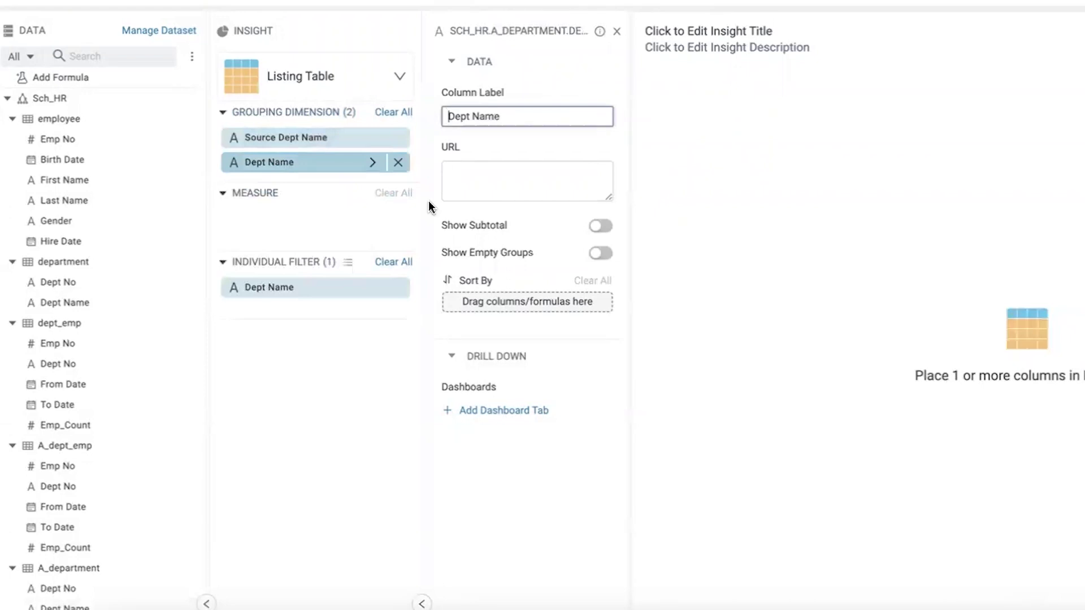
type("Destnation")
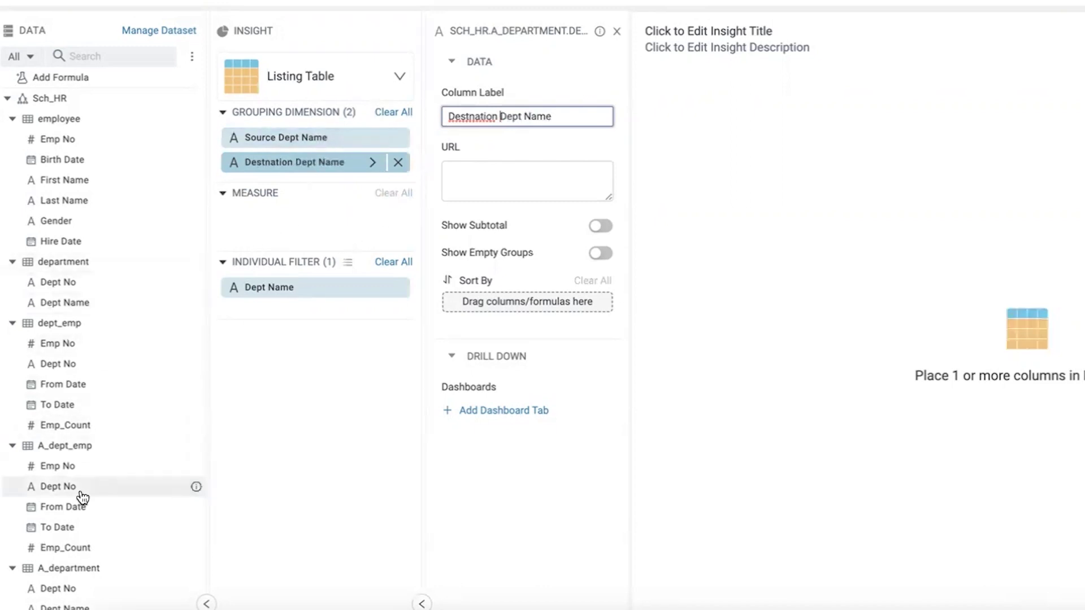
scroll(81, 543, "down", 1)
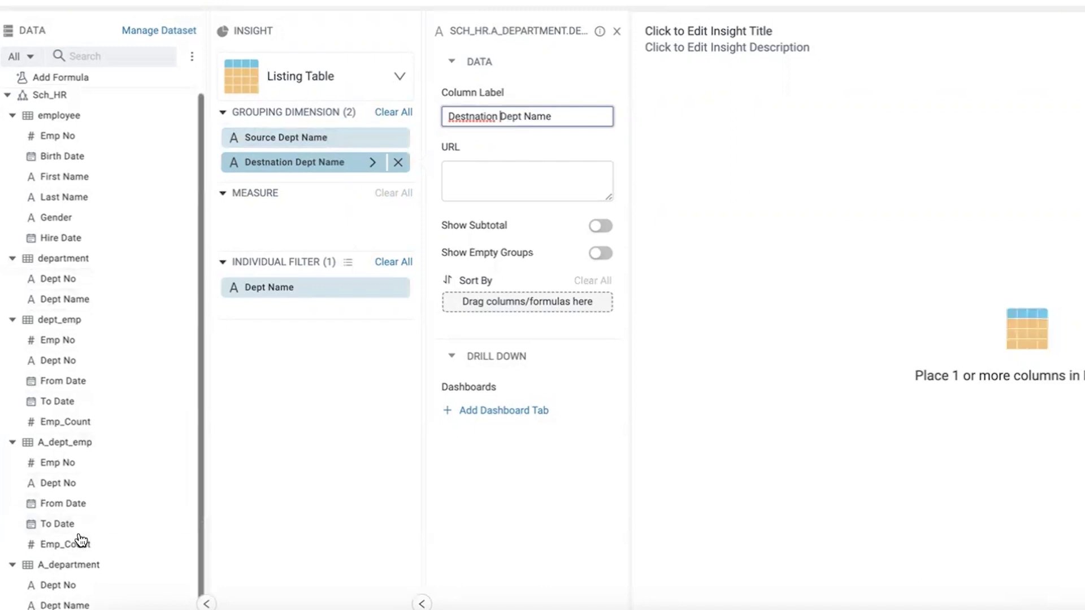
left_click_drag(81, 547, 291, 219)
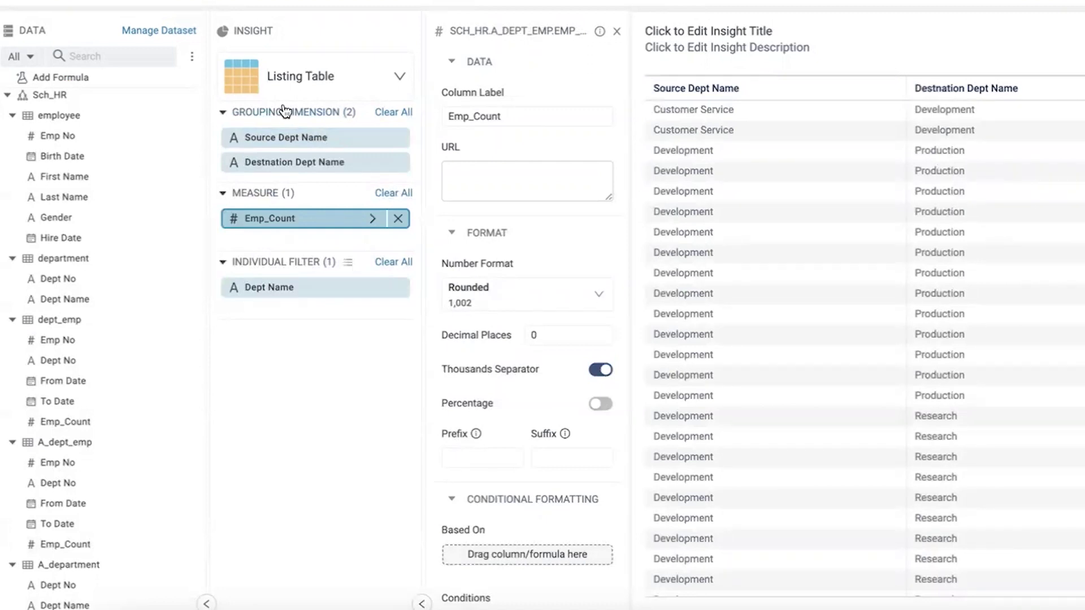
left_click(394, 83)
Step: Switch the visualization to Aggregated Table and bring up Source Dept Name's property settings
left_click(395, 81)
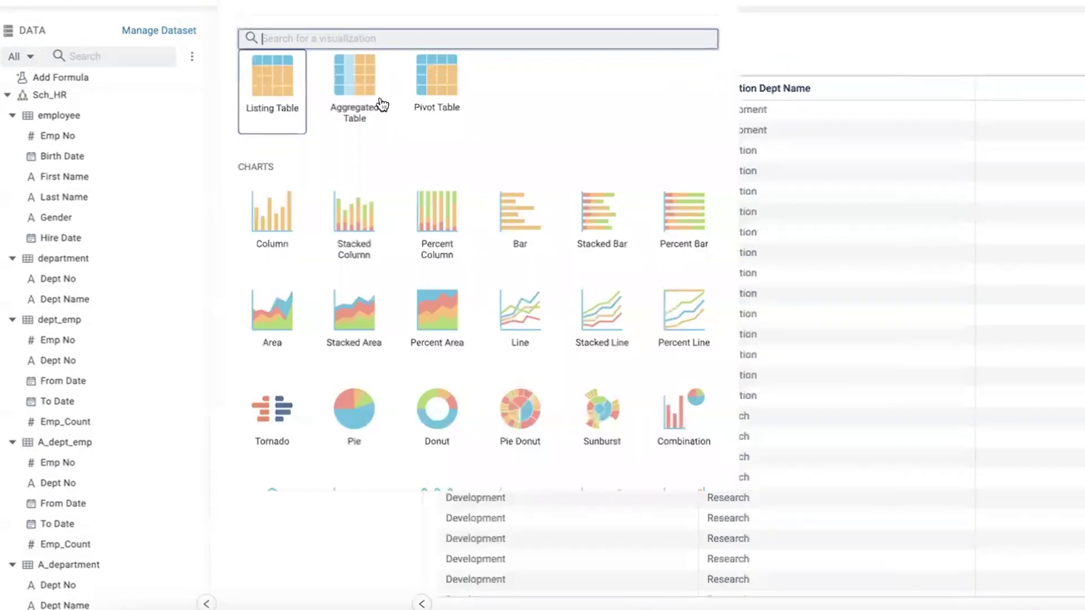
left_click(346, 104)
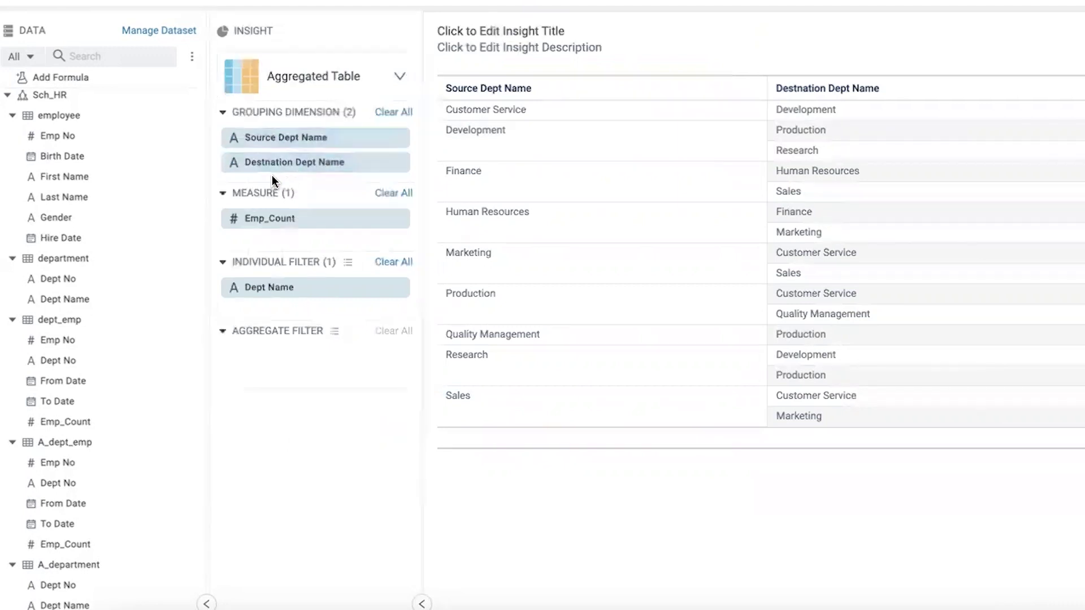
mouse_move(371, 146)
left_click(372, 142)
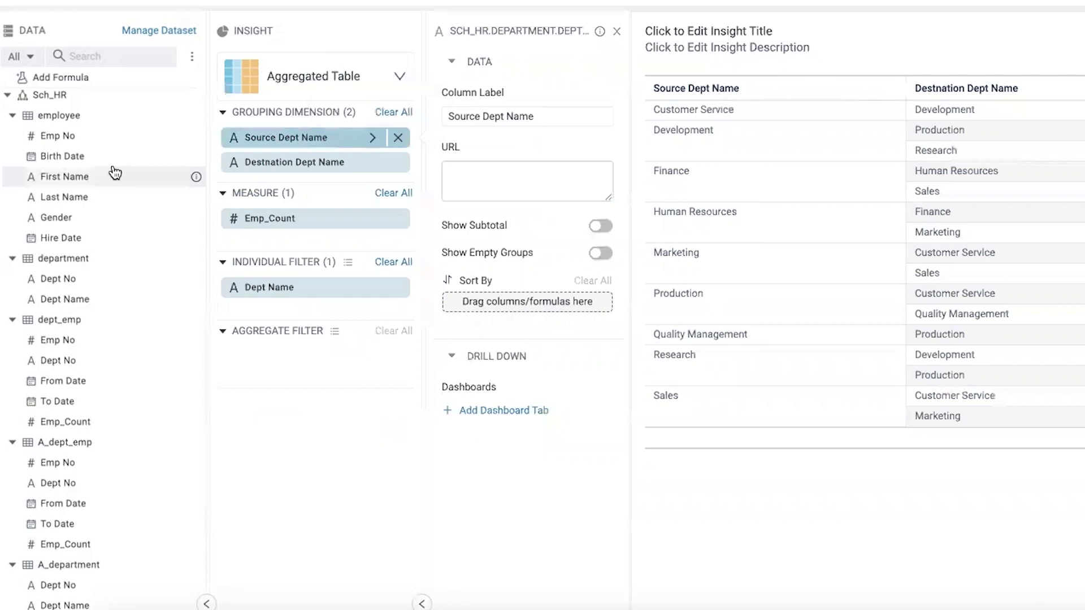
Step: Sort Source Dept Name by Emp_Count, then close the property panels
left_click_drag(81, 546, 491, 305)
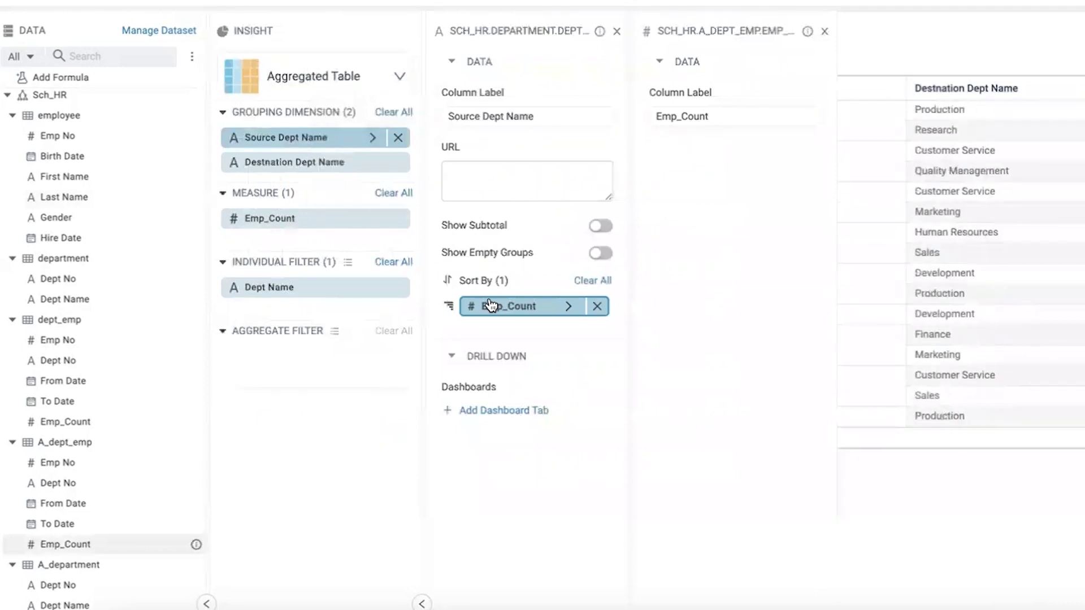
left_click(886, 493)
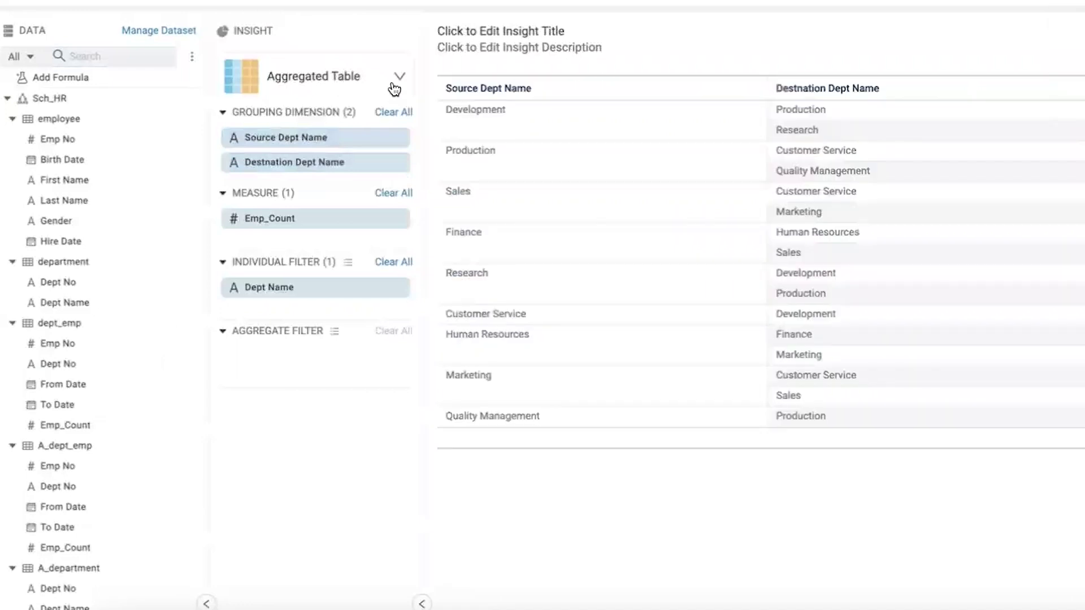
left_click(395, 85)
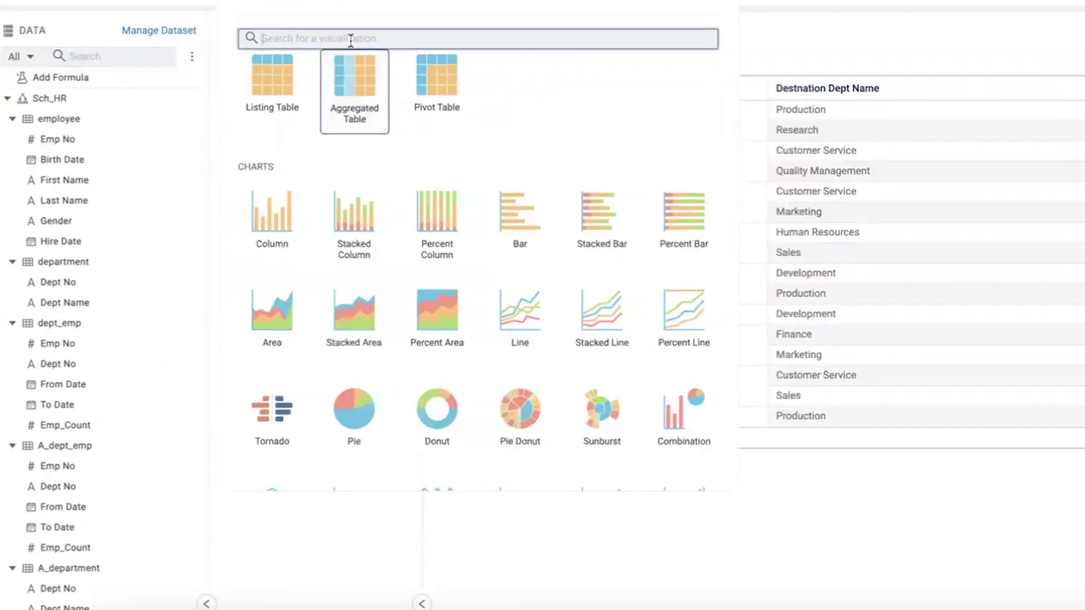
Step: Change the visualization to a Sankey chart, found by searching 'sa'
type("sa")
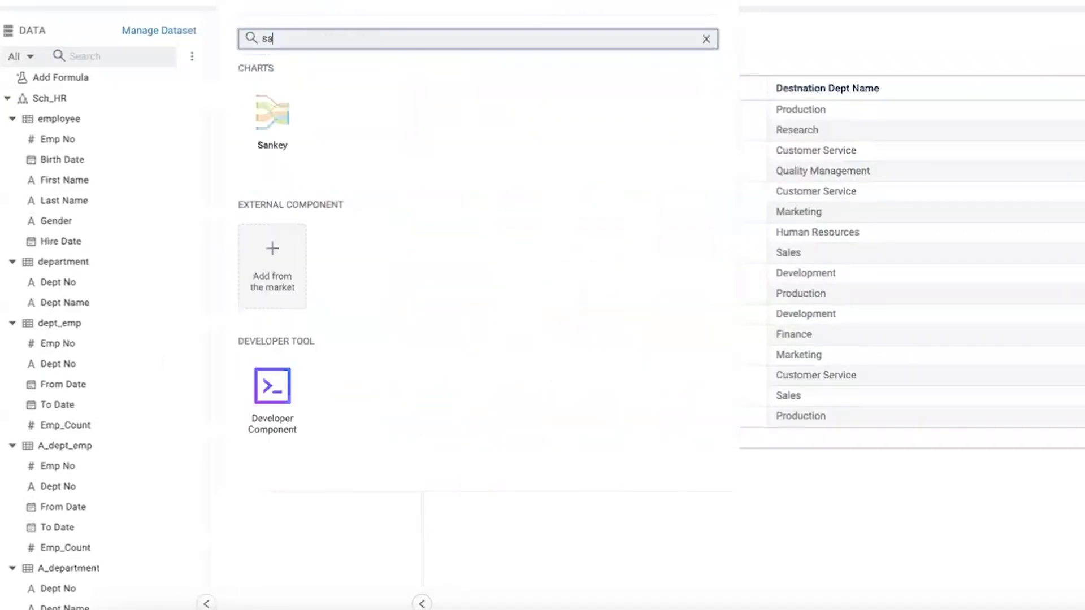
left_click(277, 114)
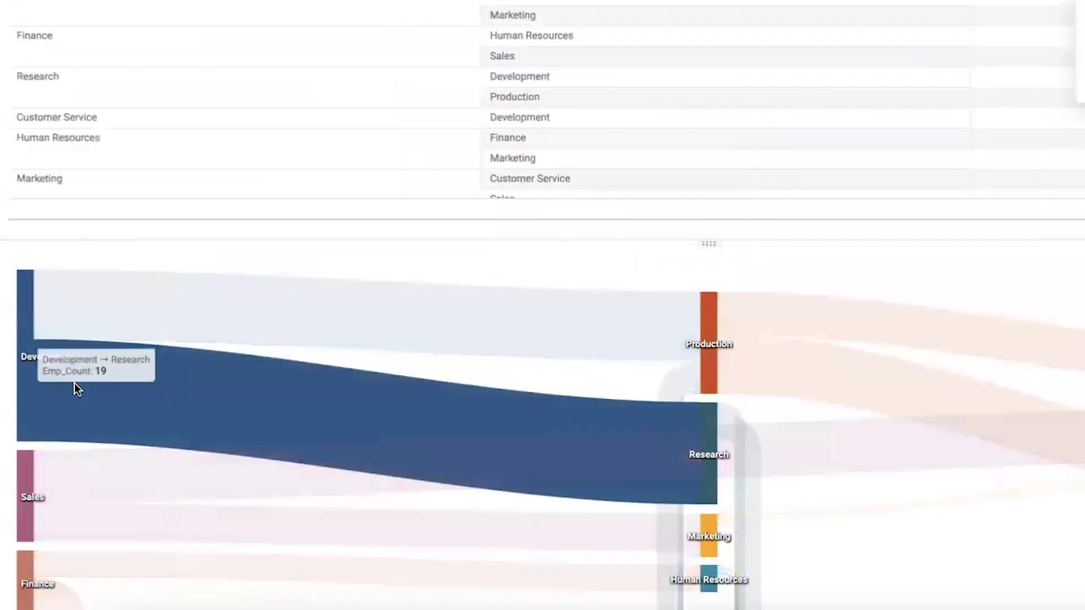
mouse_move(49, 313)
mouse_move(28, 344)
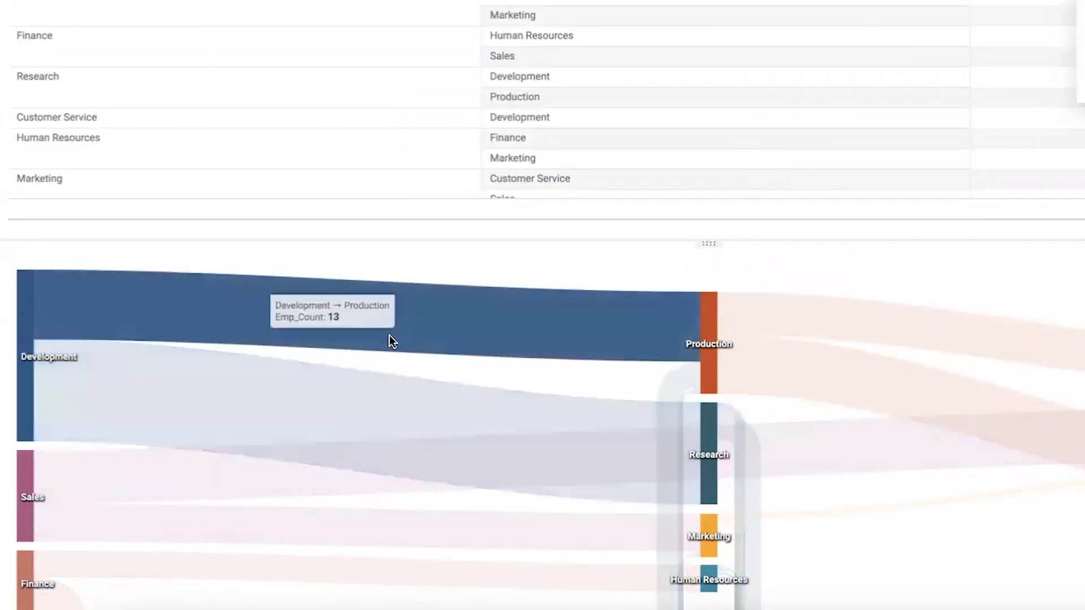
mouse_move(710, 326)
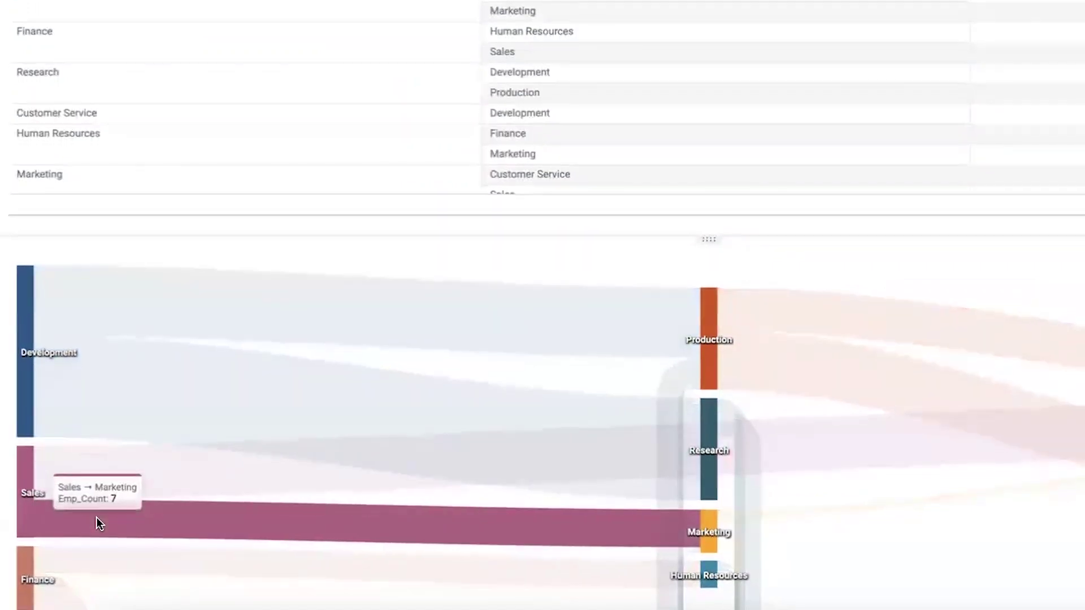
scroll(96, 517, "up", 1)
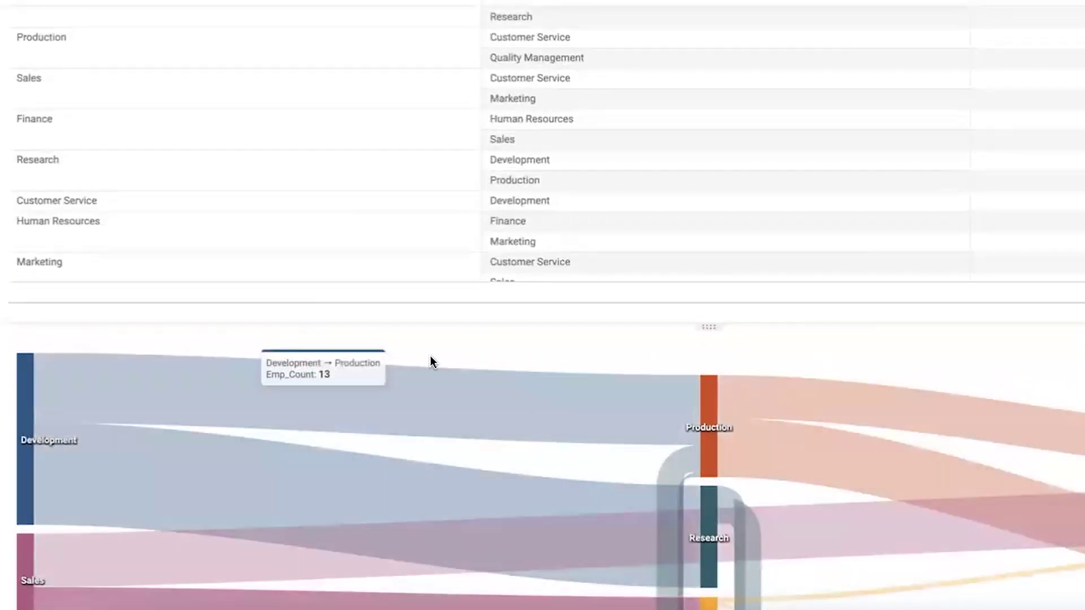
scroll(459, 343, "down", 1)
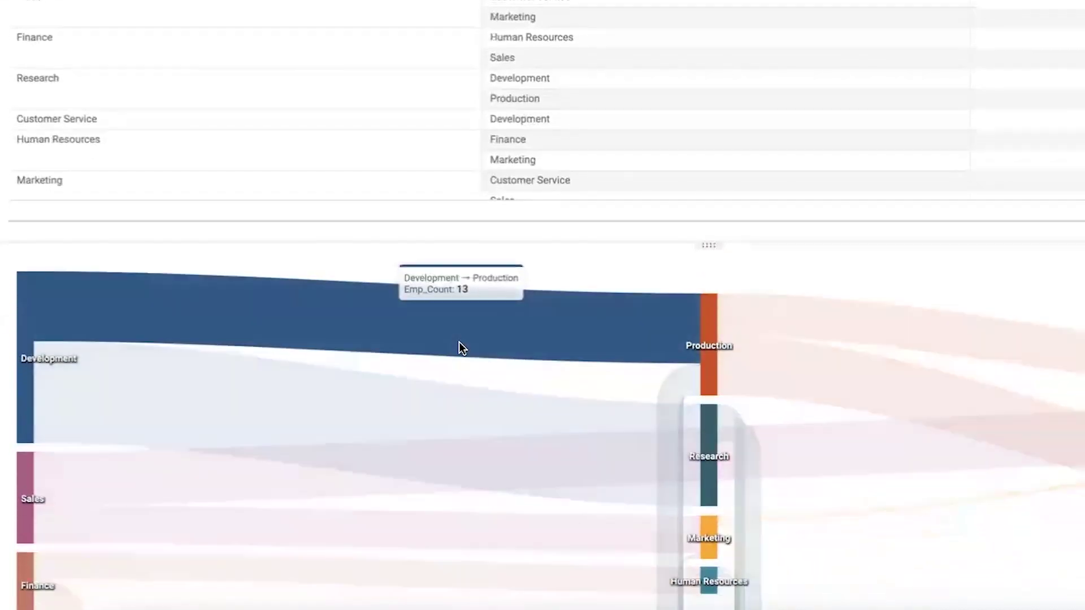